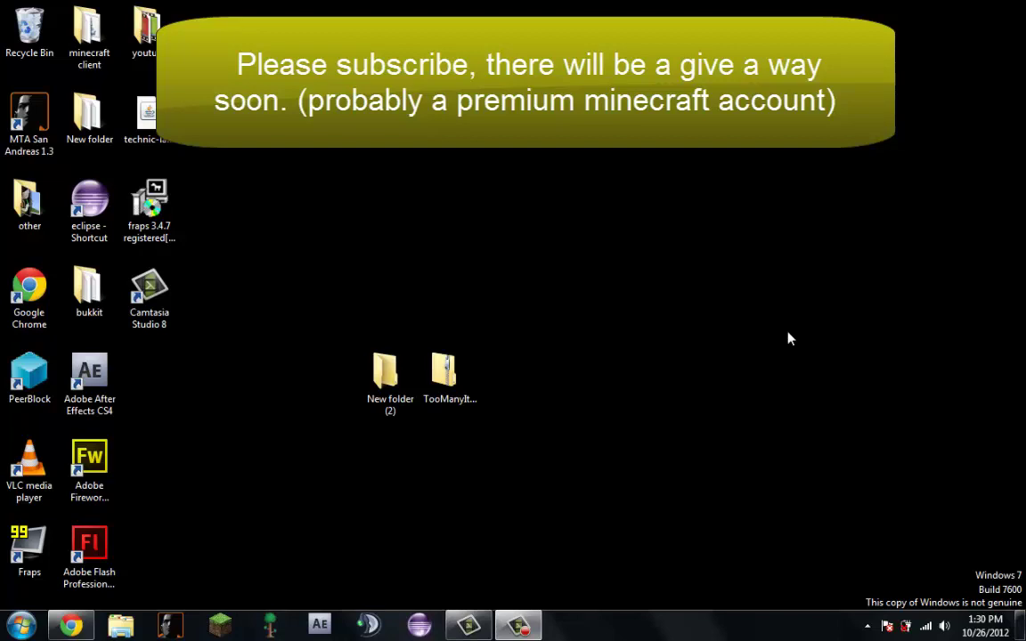
Move the TooManyItems2012_10_25_1.4.2 zip file from the desktop into New folder (2)
{"action": "left_click", "coordinate": [443, 374]}
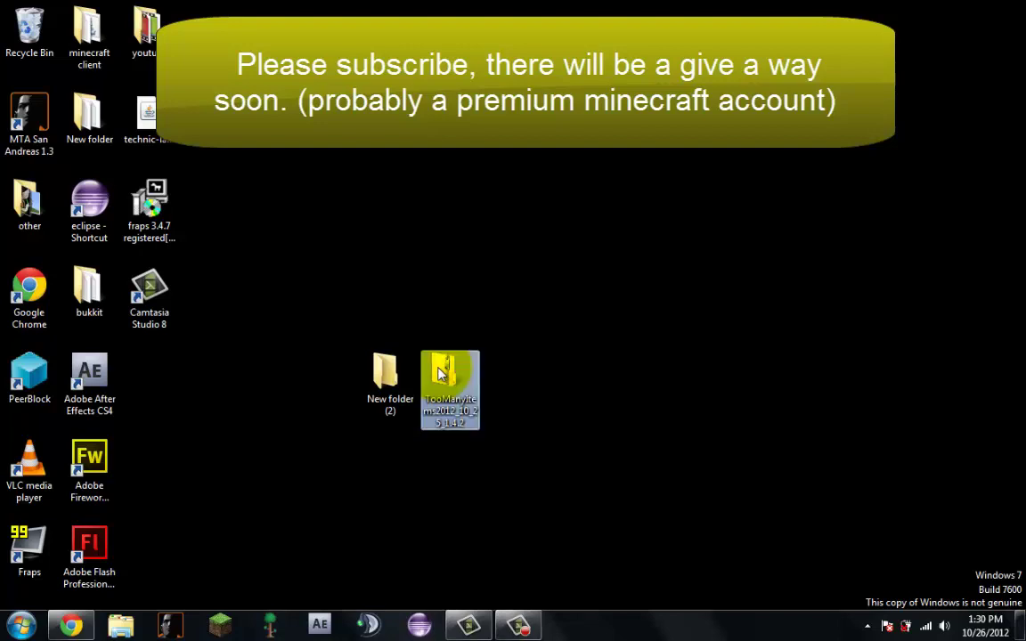
{"action": "mouse_move", "coordinate": [448, 376]}
{"action": "left_mouse_down"}
{"action": "mouse_move", "coordinate": [477, 328]}
{"action": "mouse_move", "coordinate": [450, 289]}
{"action": "mouse_move", "coordinate": [451, 392]}
{"action": "left_mouse_up"}
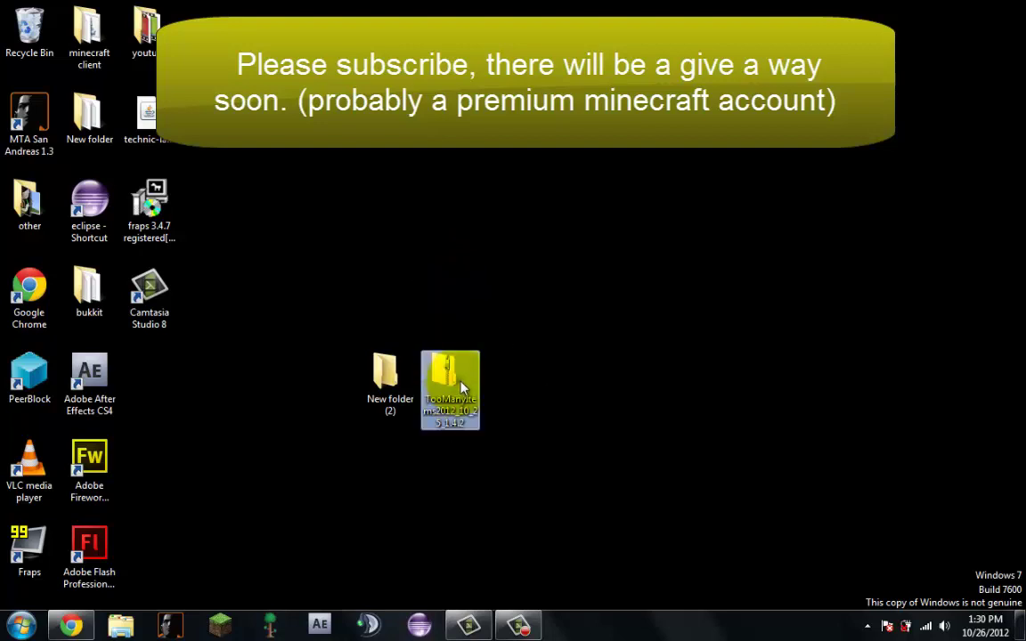
{"action": "left_click", "coordinate": [523, 410]}
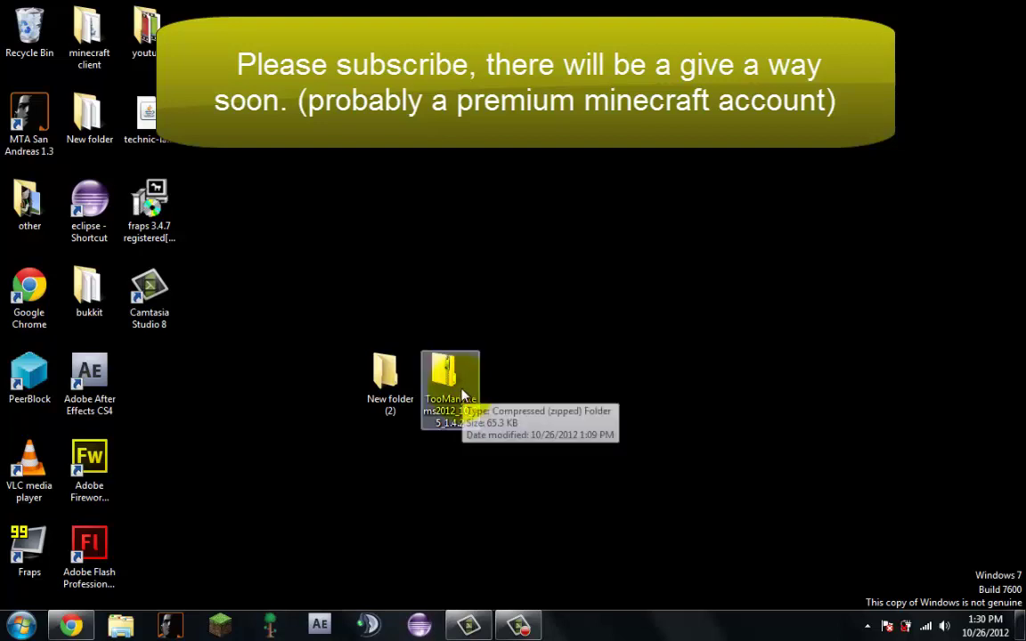
{"action": "double_click", "coordinate": [410, 389]}
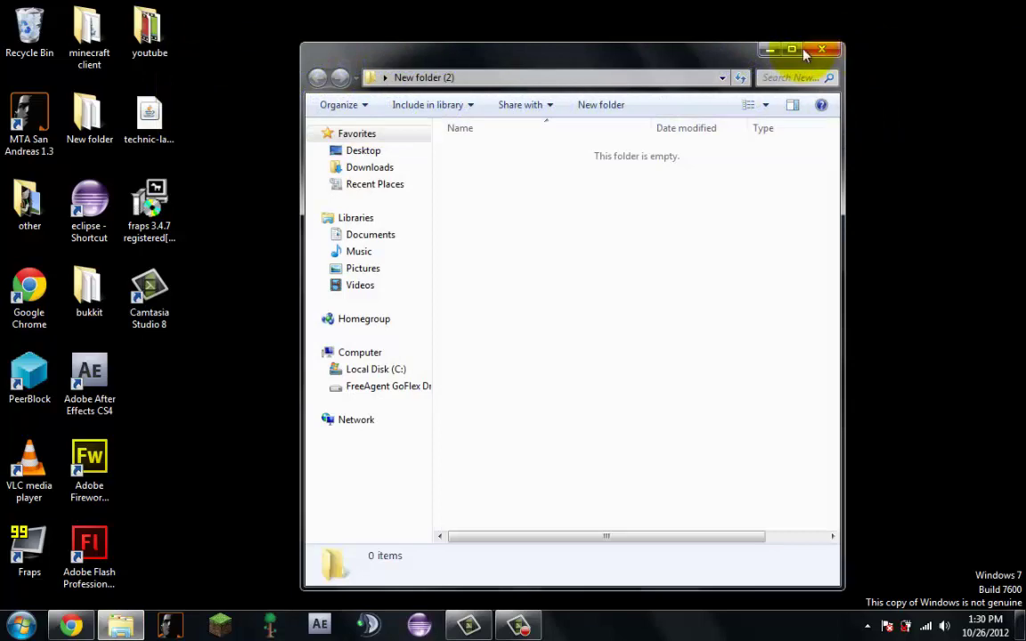
{"action": "left_click_drag", "start_coordinate": [626, 66], "coordinate": [837, 88]}
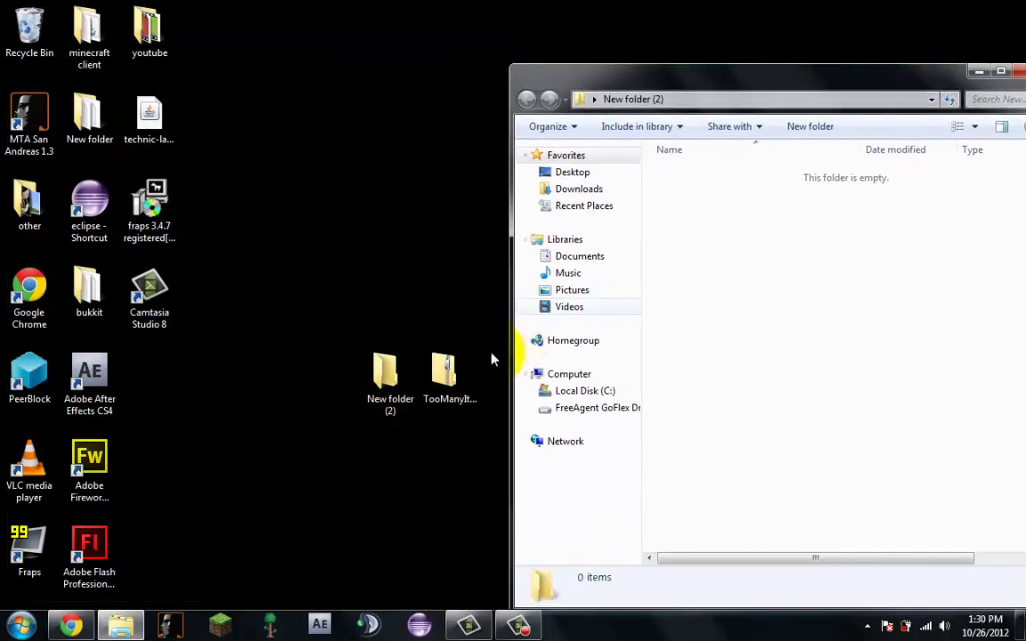
{"action": "left_click_drag", "start_coordinate": [444, 370], "coordinate": [848, 319]}
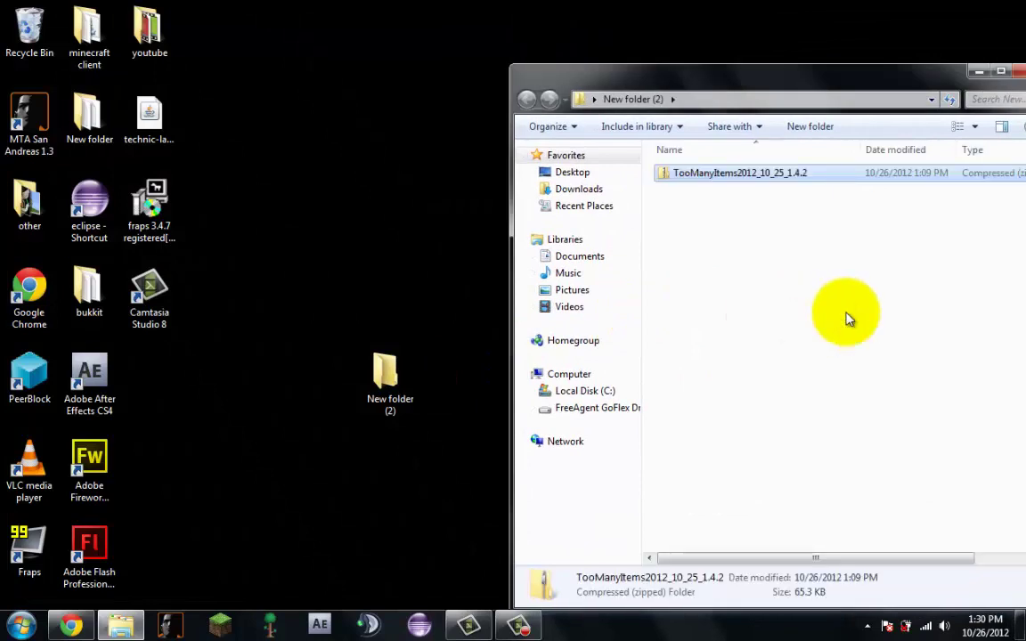
Extract the TooManyItems zip file's contents directly into New folder (2), look over the extracted files and minimize the folder window
{"action": "right_click", "coordinate": [707, 176]}
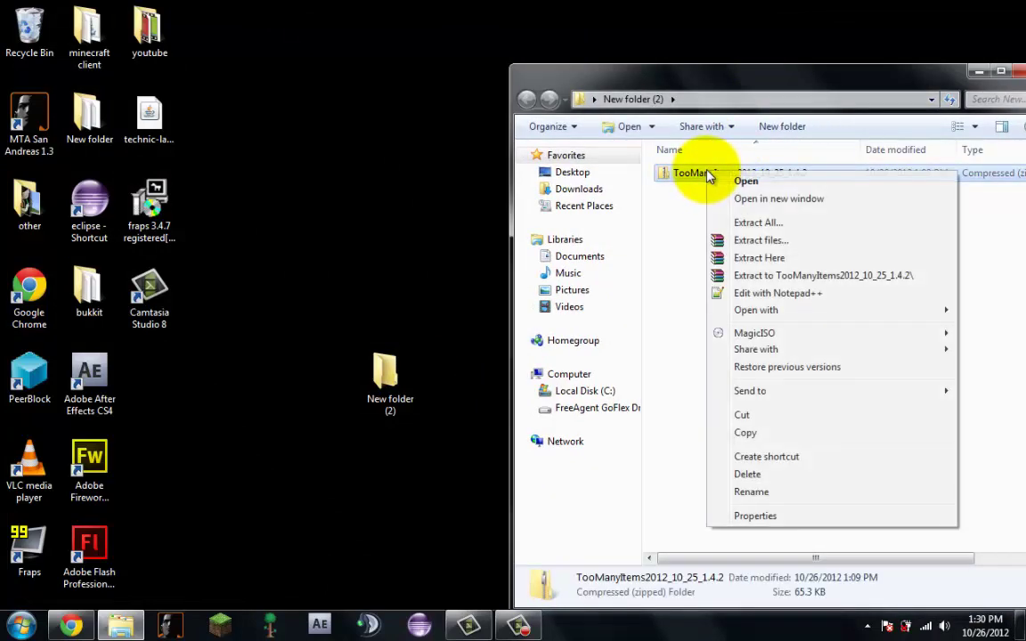
{"action": "left_click", "coordinate": [763, 258]}
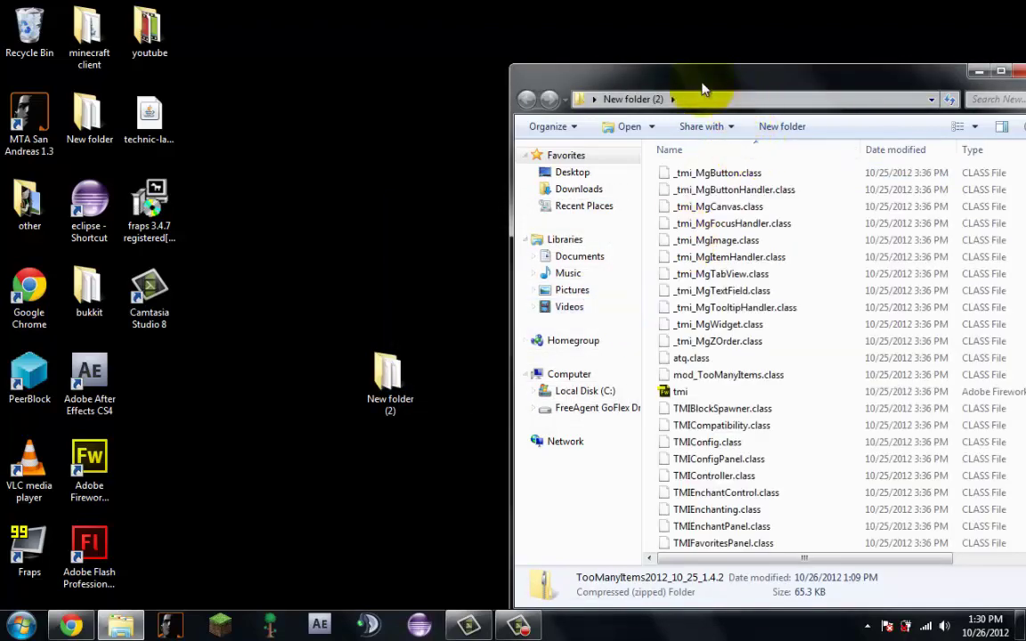
{"action": "left_click_drag", "start_coordinate": [646, 93], "coordinate": [388, 78]}
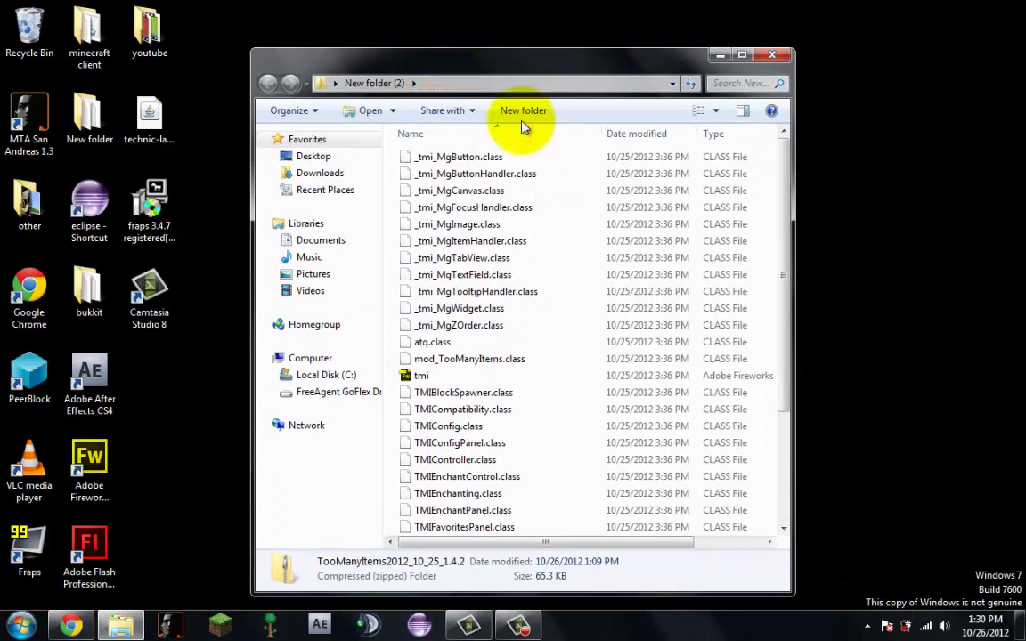
{"action": "left_click_drag", "start_coordinate": [787, 297], "coordinate": [782, 589]}
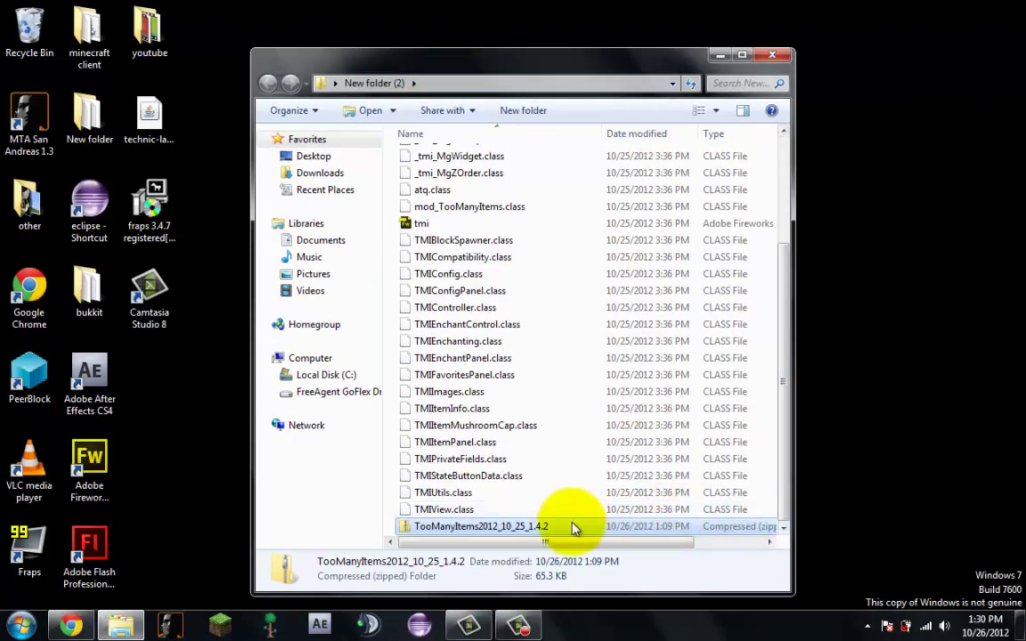
{"action": "left_click_drag", "start_coordinate": [594, 541], "coordinate": [663, 542]}
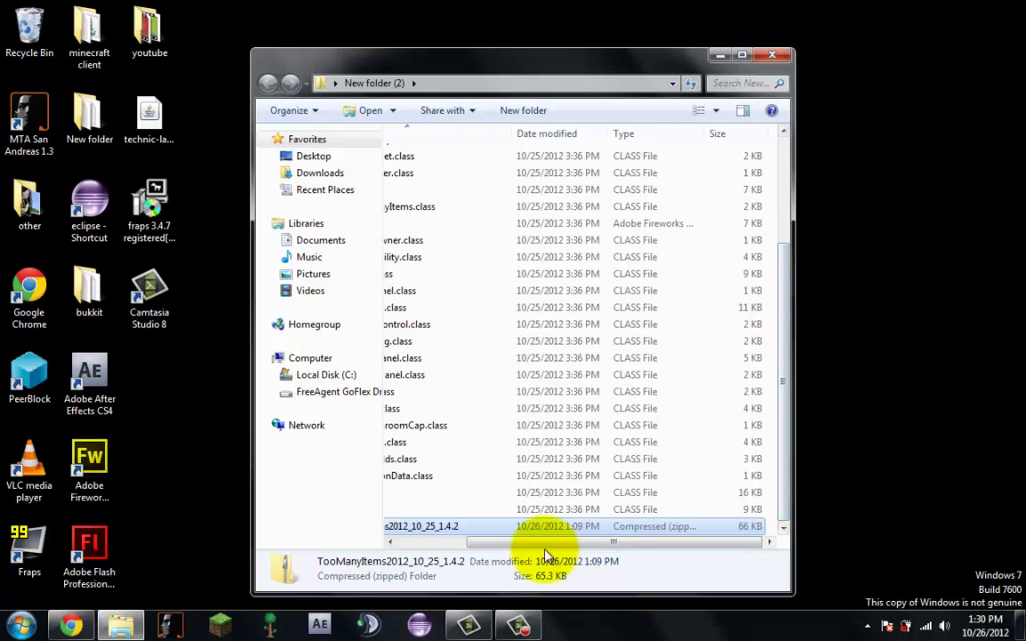
{"action": "left_click", "coordinate": [499, 528]}
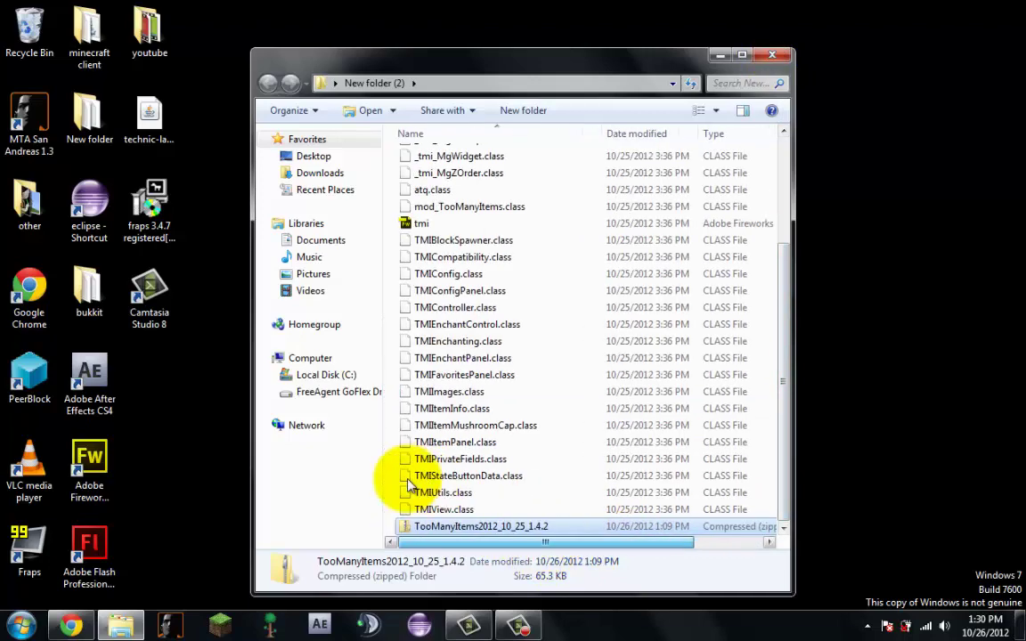
{"action": "left_click", "coordinate": [772, 57]}
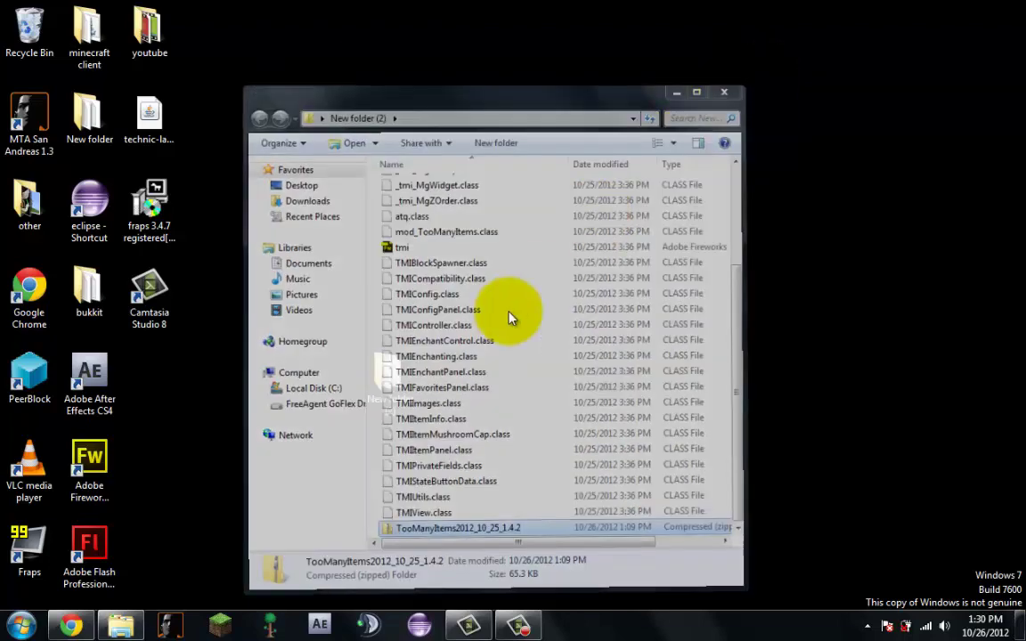
Open the Roaming folder through %appdata% and go to the bin folder inside .minecraft
{"action": "left_click", "coordinate": [22, 625]}
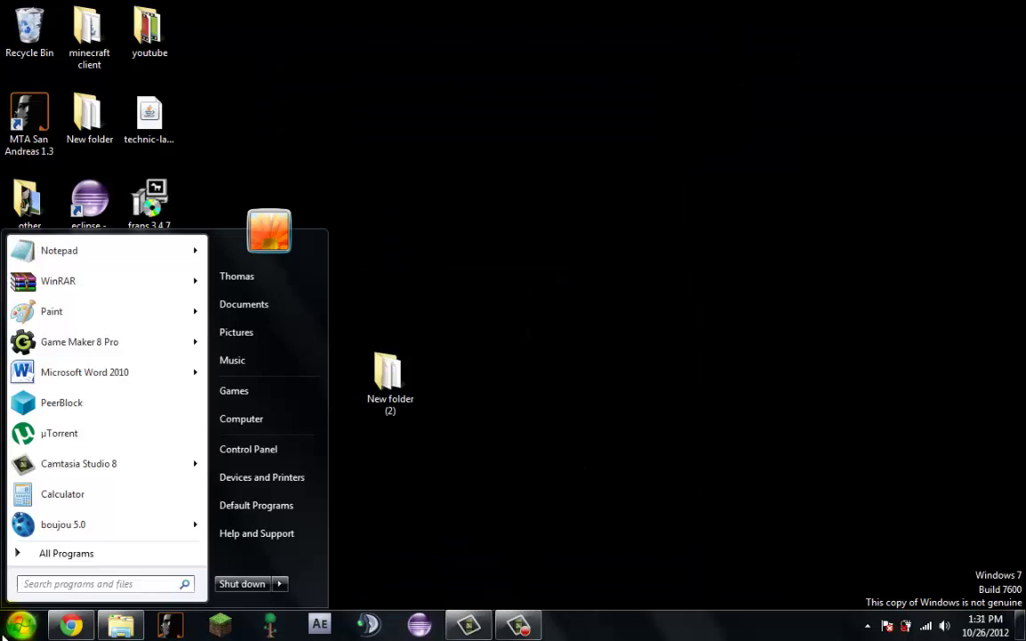
{"action": "type", "text": "%app"}
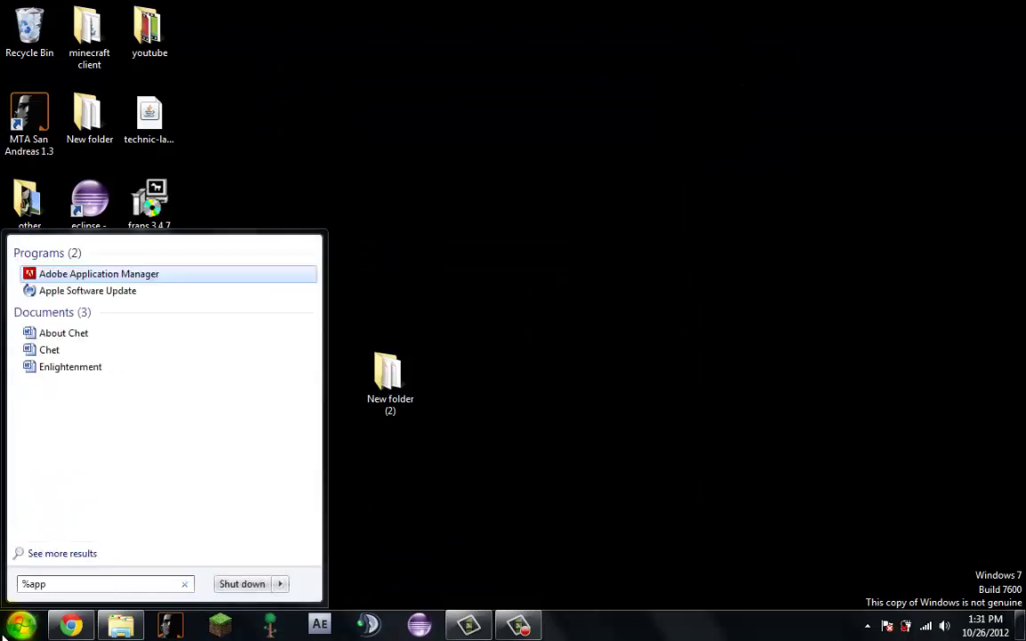
{"action": "type", "text": "data"}
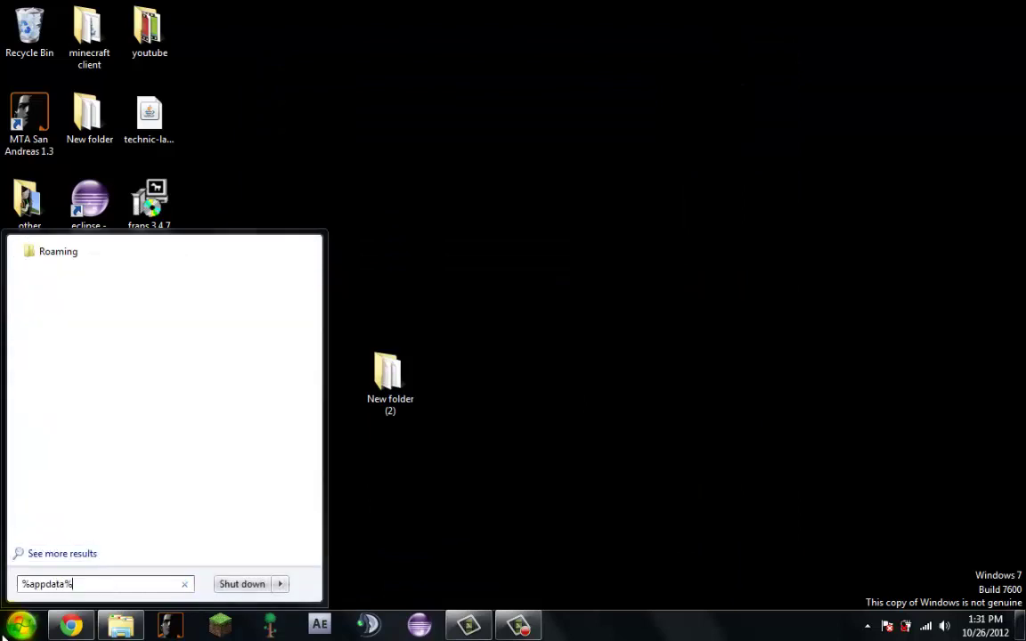
{"action": "type", "text": "%"}
{"action": "key", "text": "Return"}
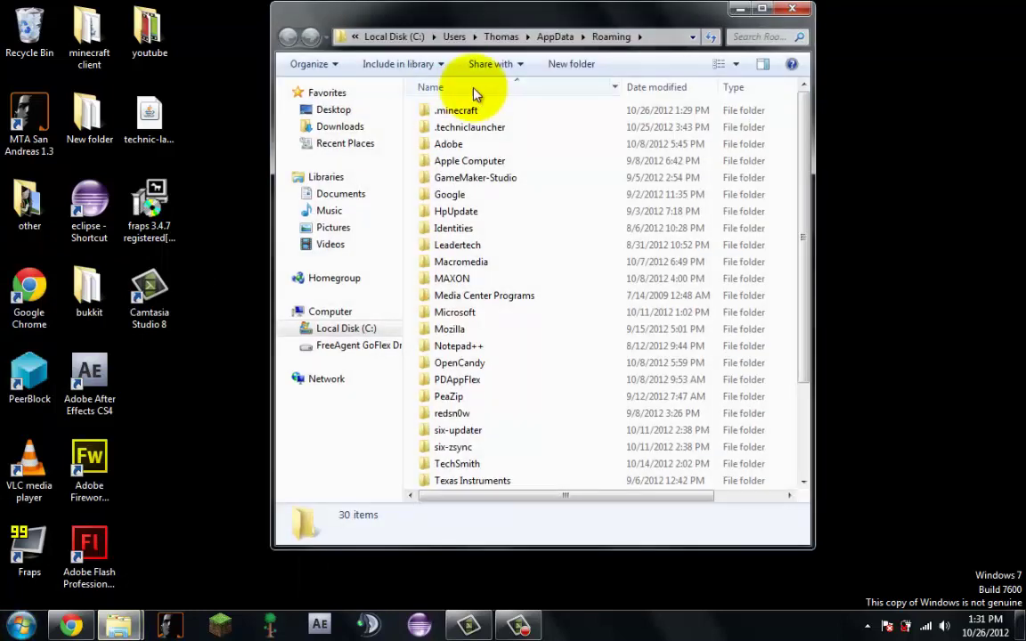
{"action": "double_click", "coordinate": [457, 112]}
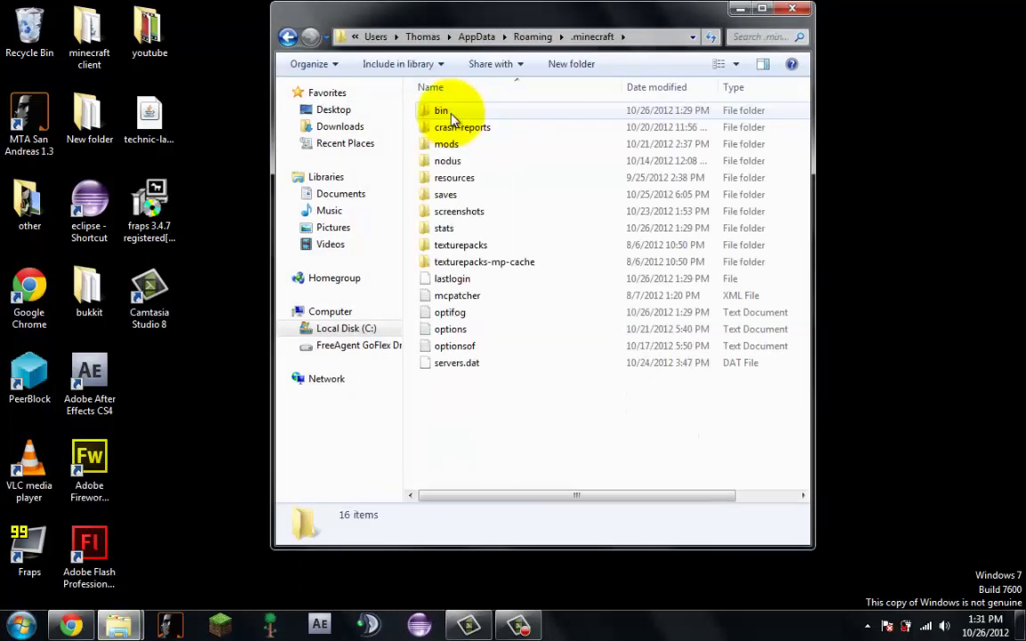
{"action": "double_click", "coordinate": [450, 115]}
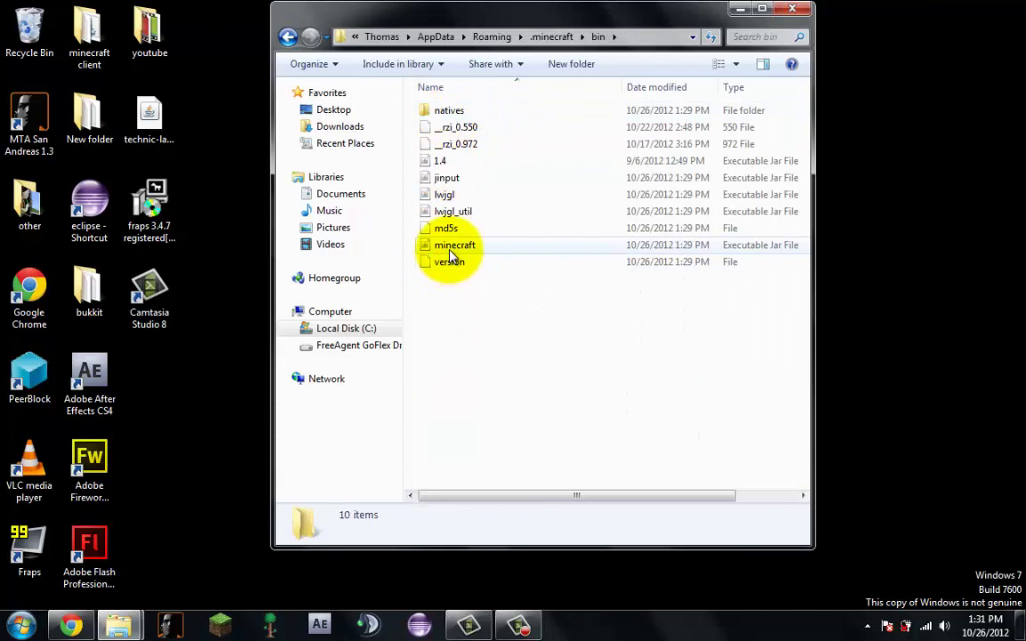
Open the minecraft jar file with WinRAR archiver and dismiss the license purchase notice
{"action": "left_click", "coordinate": [451, 249]}
{"action": "right_click", "coordinate": [451, 254]}
{"action": "mouse_move", "coordinate": [485, 292]}
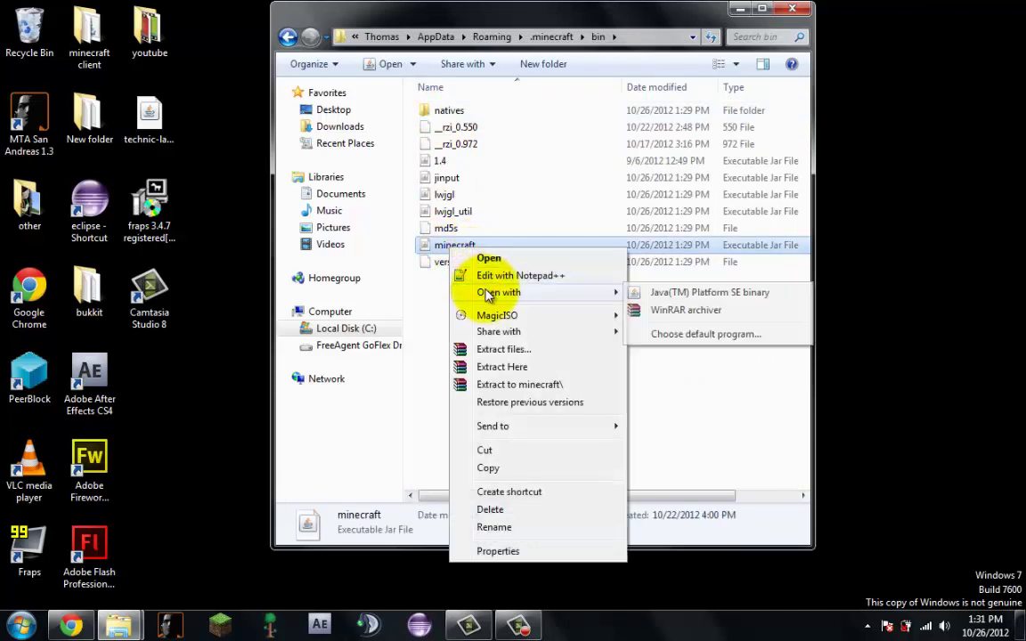
{"action": "left_click", "coordinate": [677, 309]}
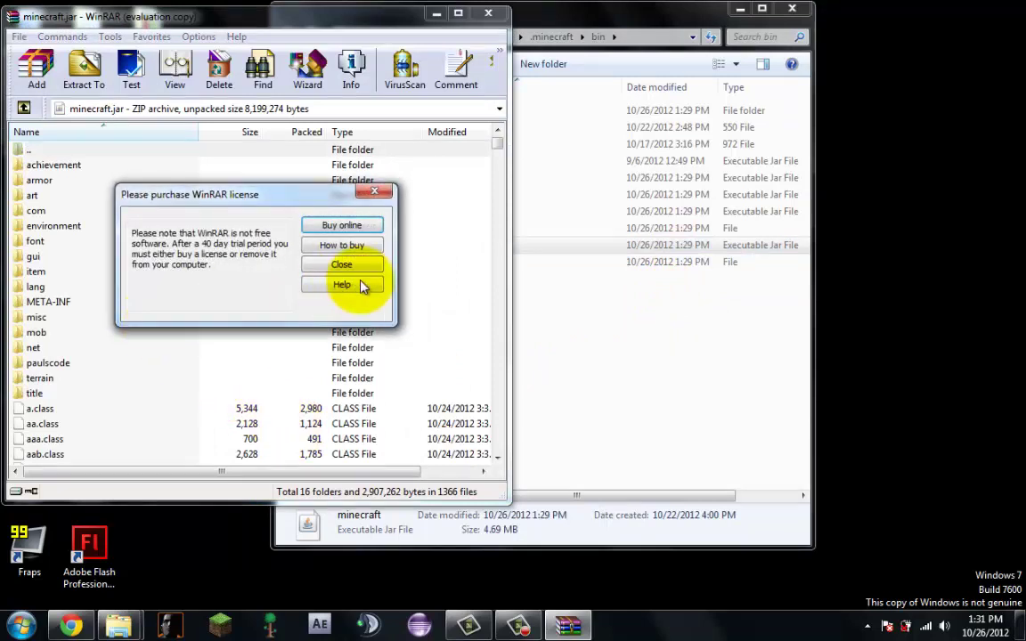
{"action": "left_click", "coordinate": [378, 265]}
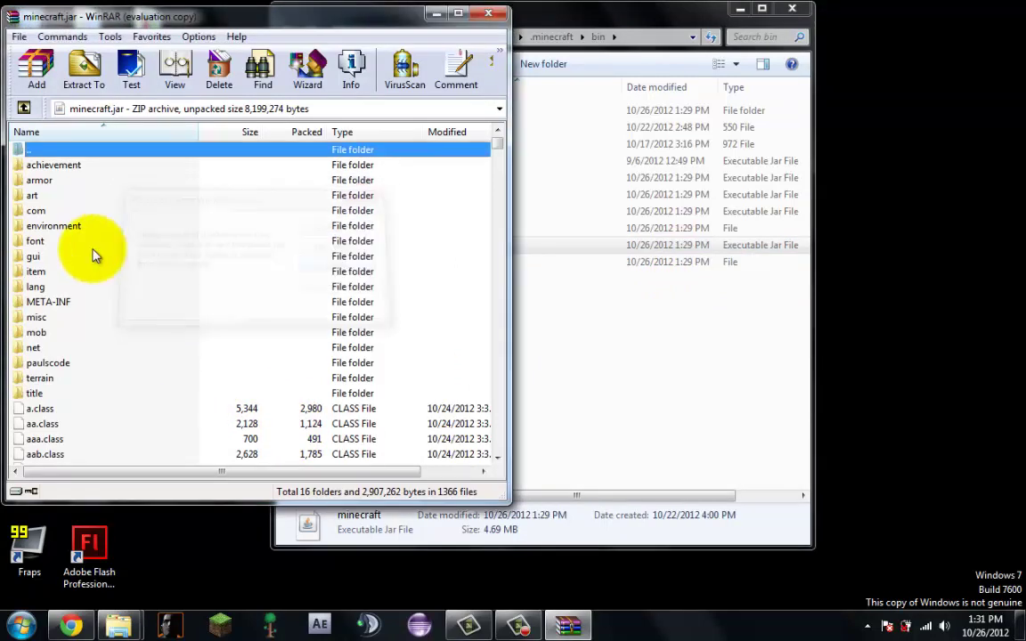
Delete the META-INF folder from the minecraft.jar archive
{"action": "left_click", "coordinate": [51, 303]}
{"action": "key", "text": "Delete"}
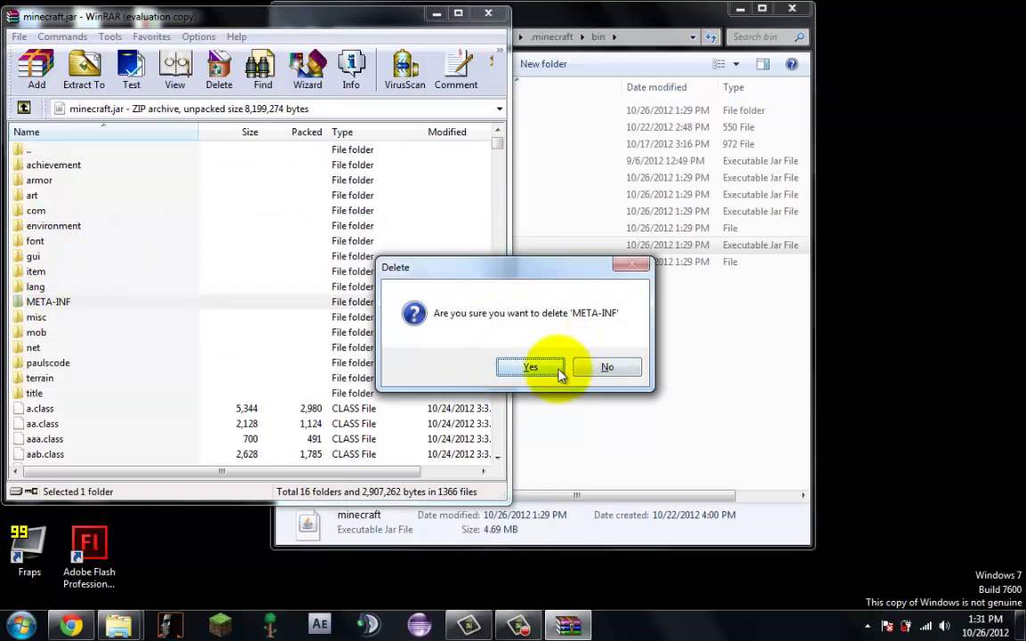
{"action": "left_click", "coordinate": [531, 368]}
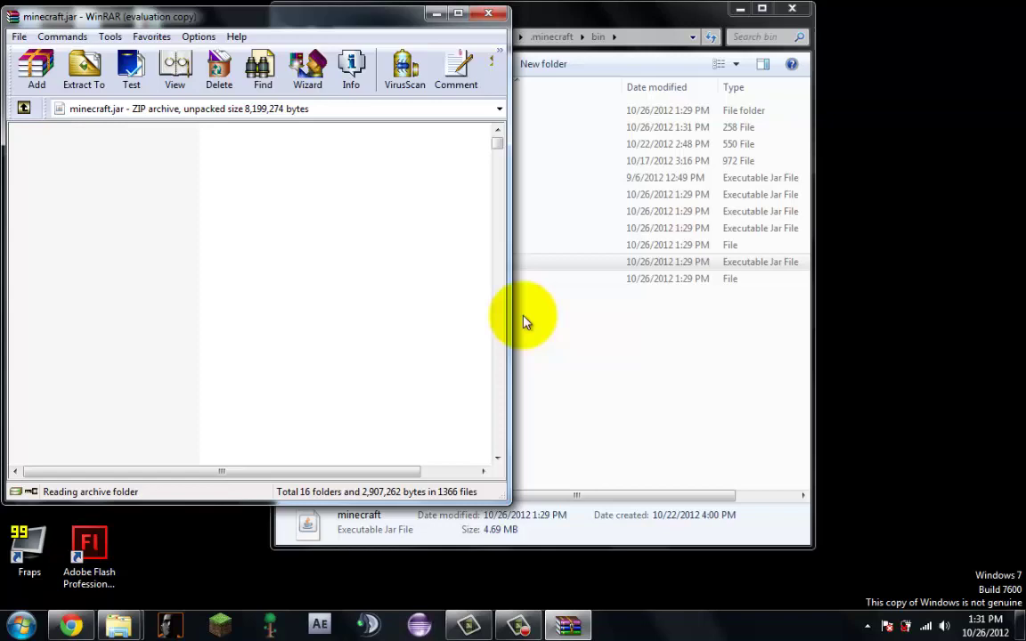
Put the bin folder window away and arrange the minecraft.jar archive and New folder (2) side by side
{"action": "left_click_drag", "start_coordinate": [412, 19], "coordinate": [3, 18]}
{"action": "left_click_drag", "start_coordinate": [679, 27], "coordinate": [1025, 161]}
{"action": "left_click", "coordinate": [949, 8]}
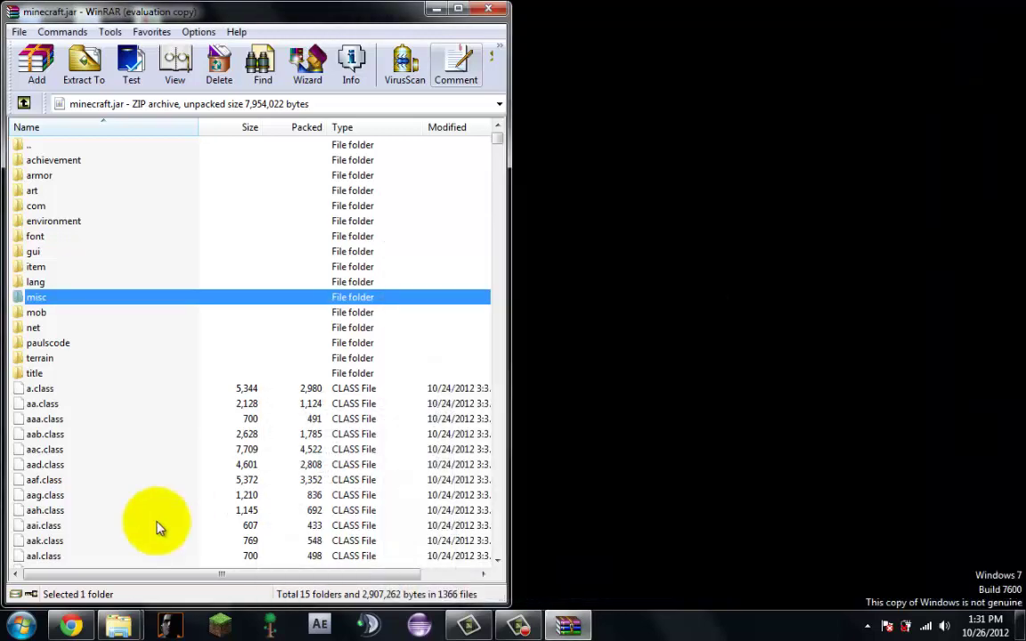
{"action": "left_click", "coordinate": [125, 622]}
{"action": "left_click", "coordinate": [95, 550]}
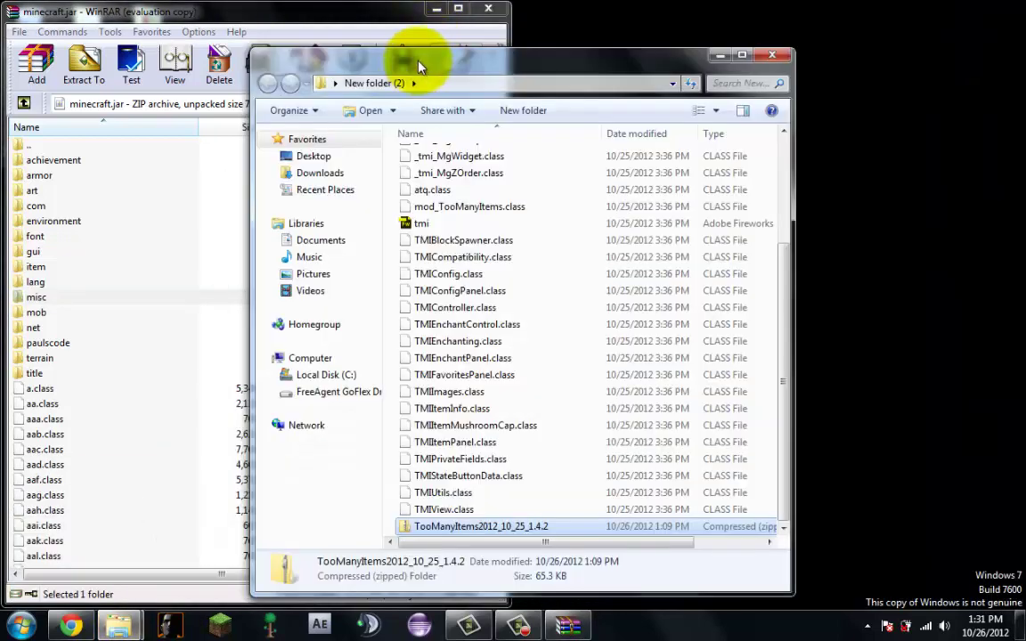
{"action": "left_click_drag", "start_coordinate": [418, 67], "coordinate": [1025, 89]}
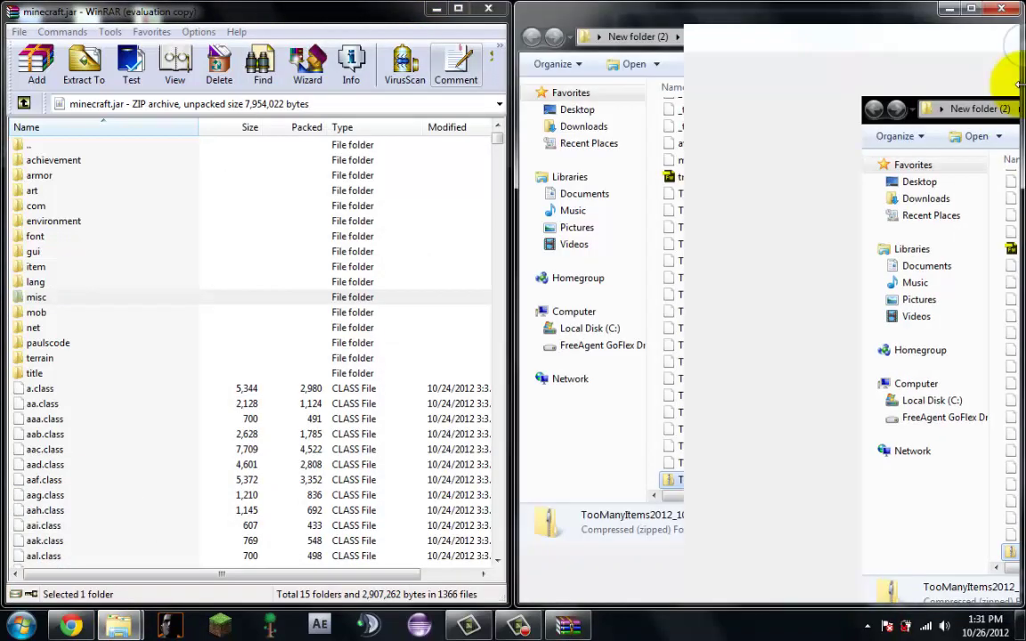
{"action": "left_click_drag", "start_coordinate": [1012, 171], "coordinate": [999, 19]}
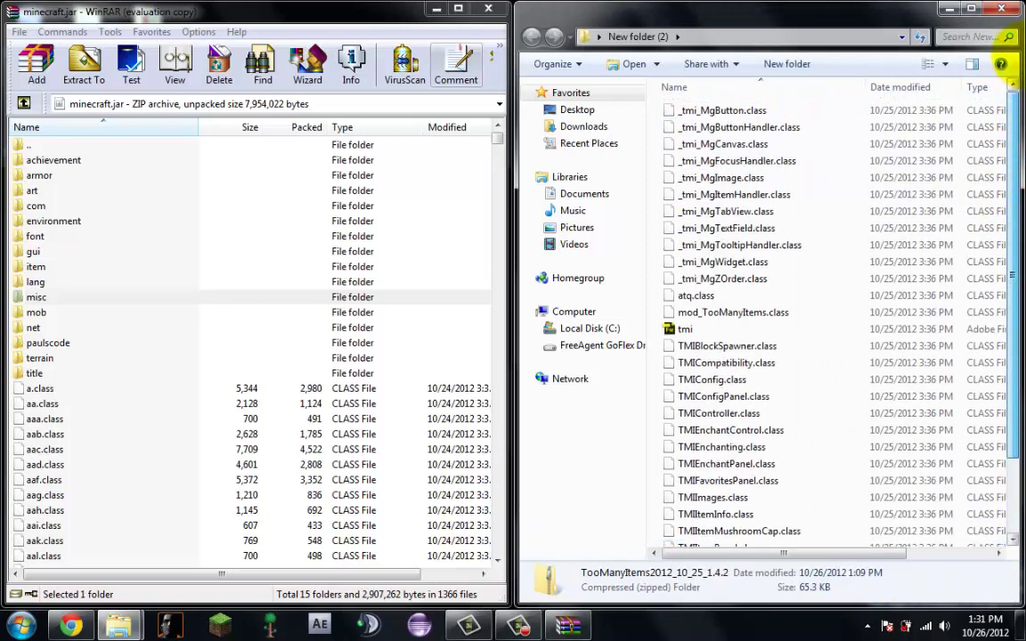
Add all extracted mod files except the TooManyItems zip to the root of minecraft.jar with default archive settings, and close the archive
{"action": "left_click", "coordinate": [775, 113]}
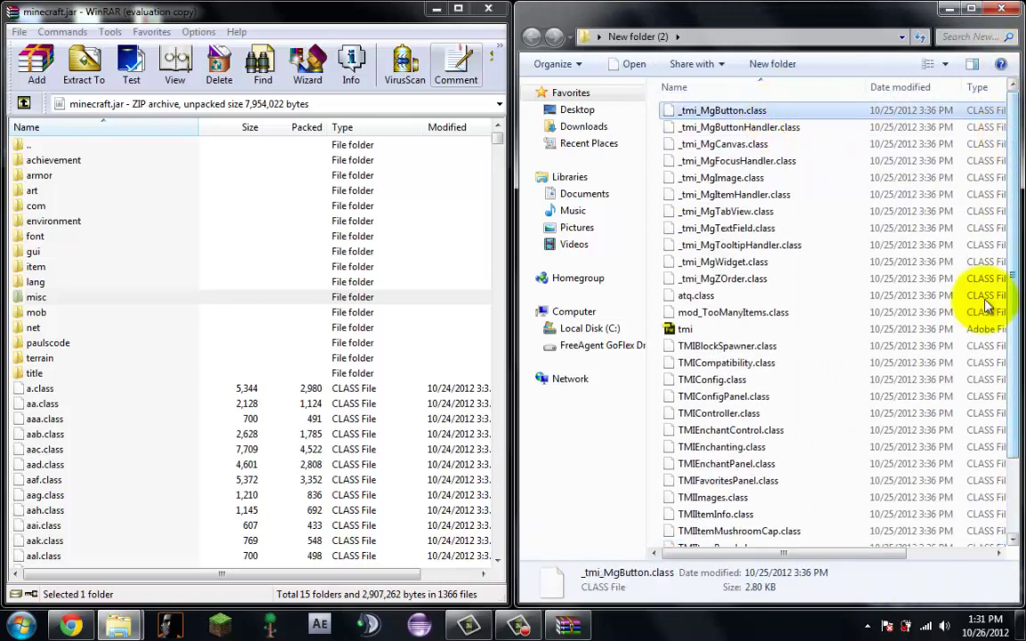
{"action": "scroll", "coordinate": [987, 356], "scroll_direction": "down", "scroll_amount": 2}
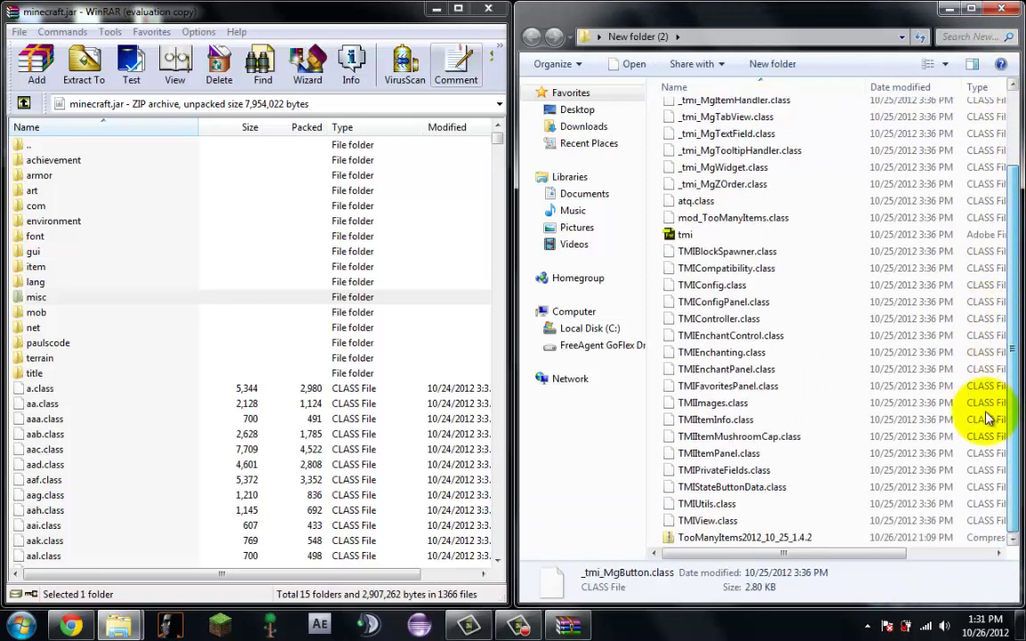
{"action": "left_click", "coordinate": [812, 524], "text": "shift"}
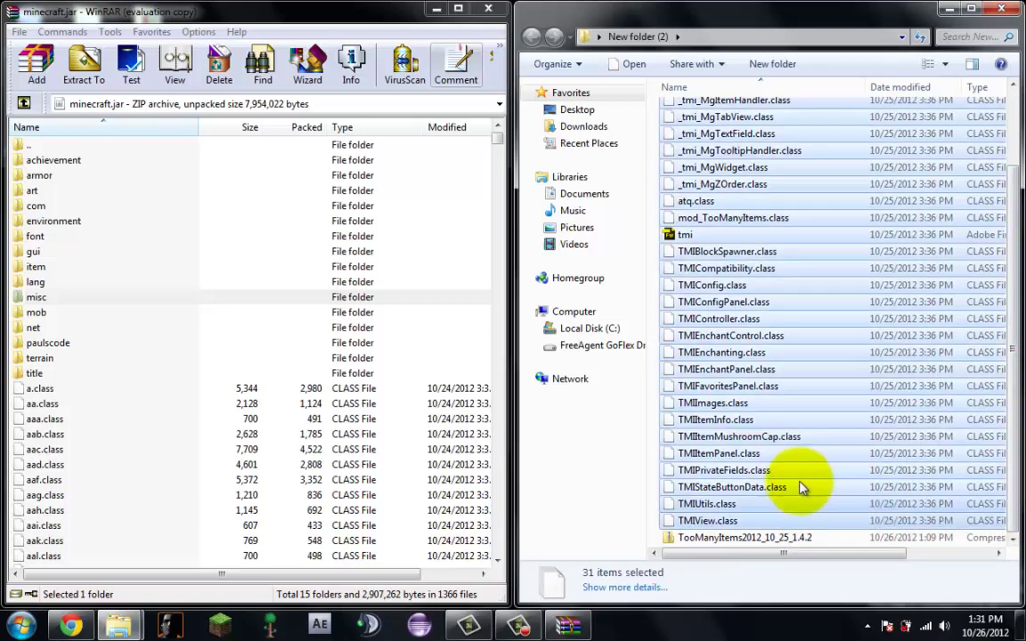
{"action": "left_click_drag", "start_coordinate": [799, 381], "coordinate": [243, 364]}
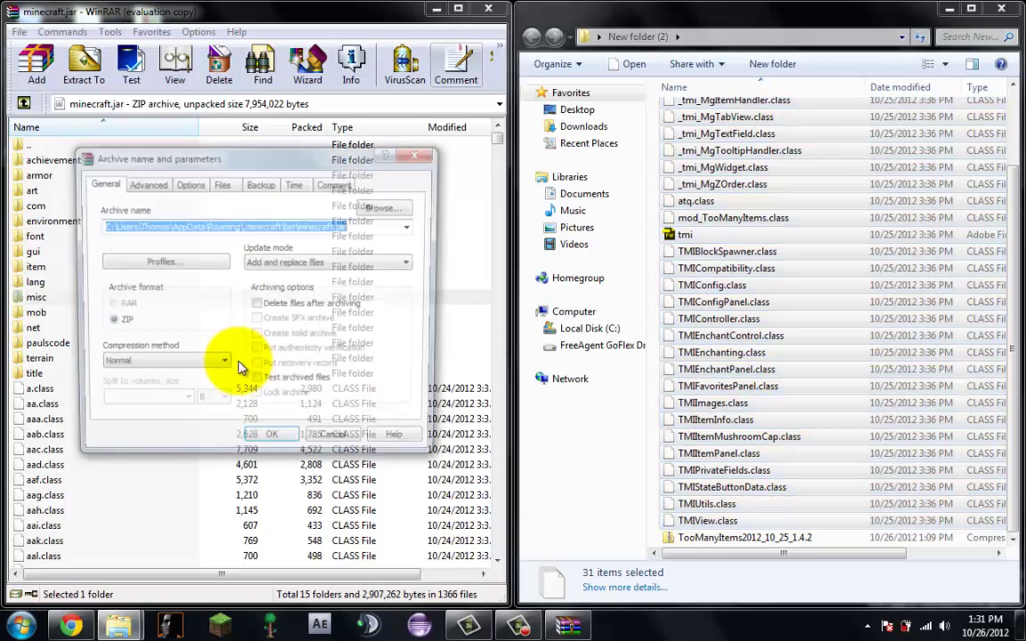
{"action": "left_click", "coordinate": [268, 445]}
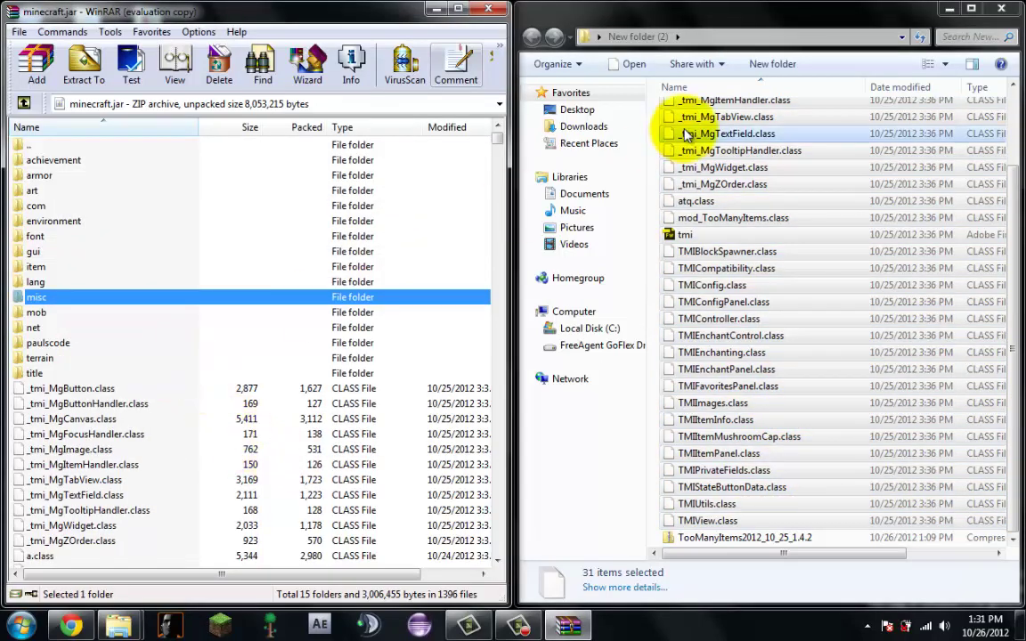
{"action": "left_click", "coordinate": [950, 9]}
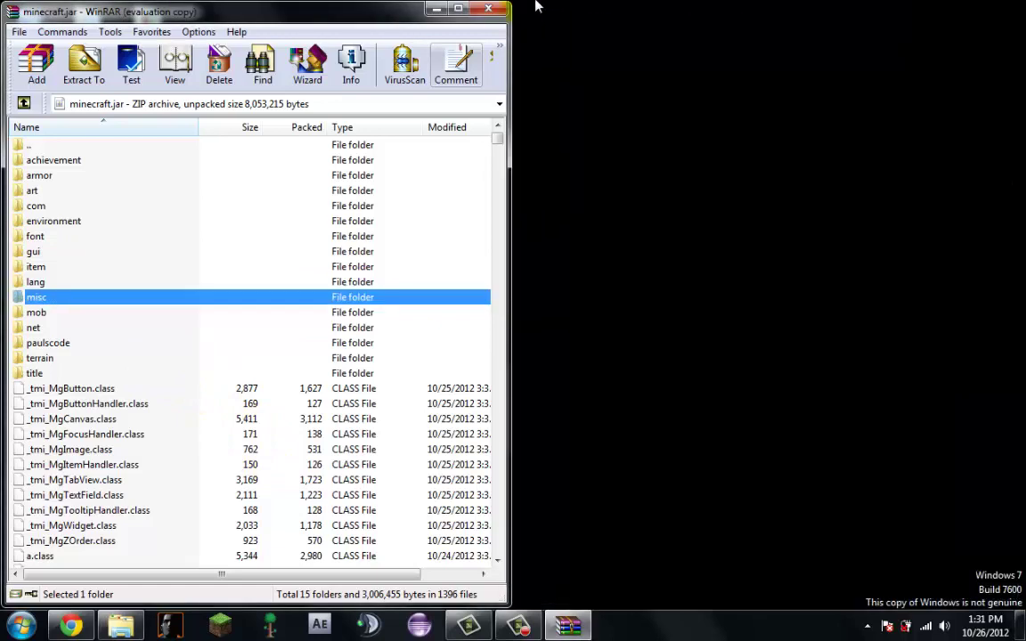
{"action": "key", "text": "alt+F4"}
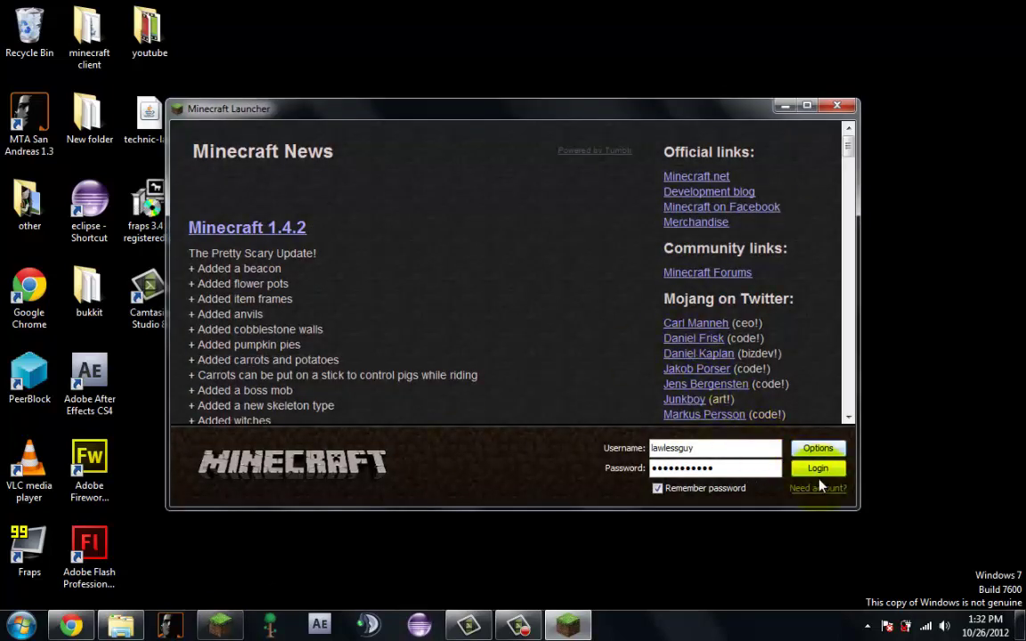
Log in to Minecraft with the remembered account and start creating a new singleplayer world
{"action": "left_click", "coordinate": [818, 470]}
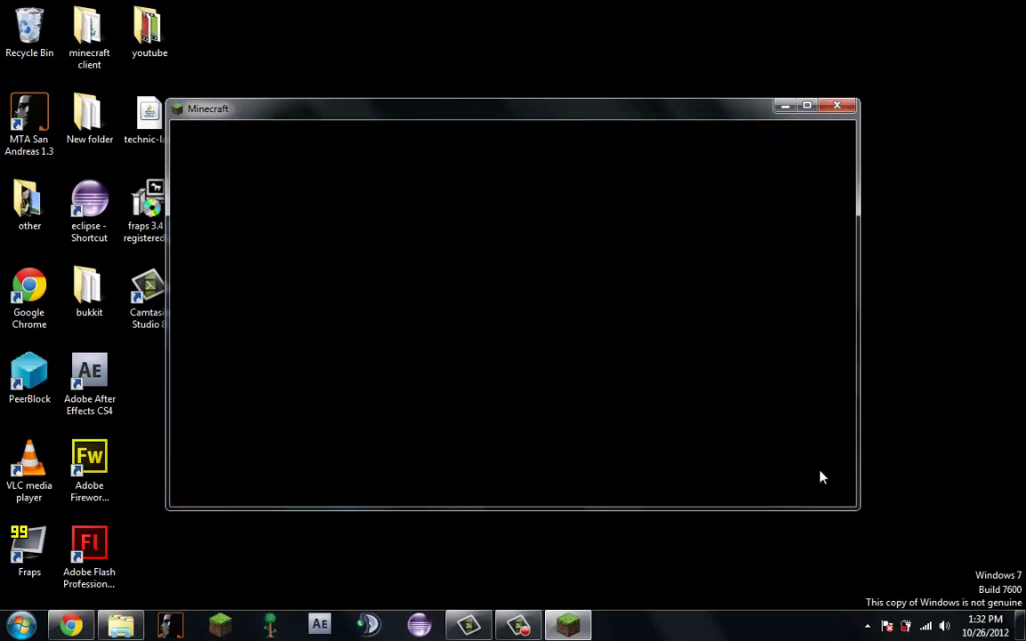
{"action": "left_click", "coordinate": [822, 476]}
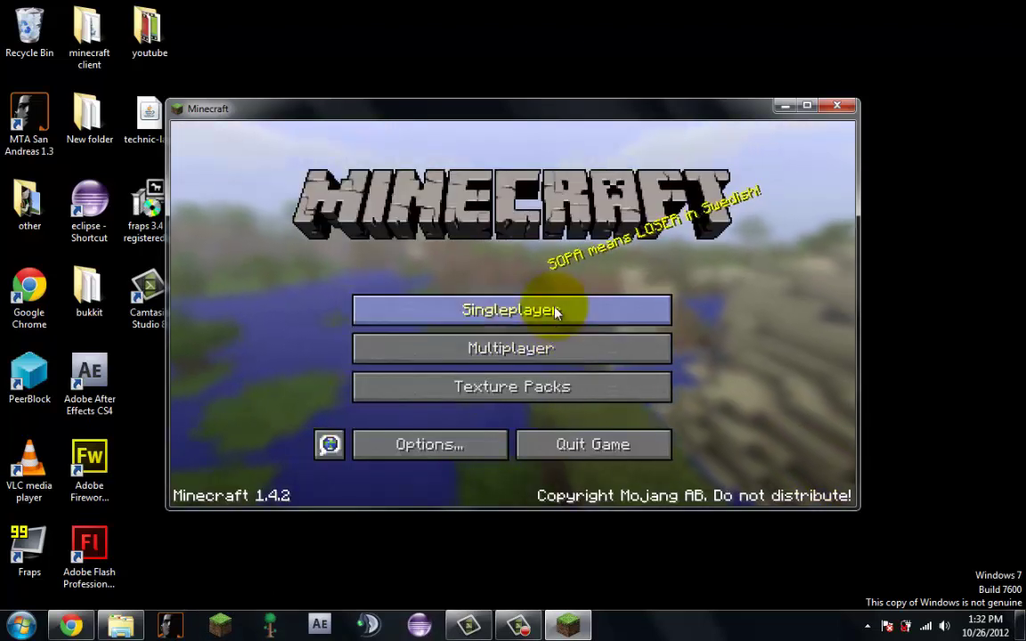
{"action": "left_click", "coordinate": [552, 309]}
{"action": "left_click", "coordinate": [648, 456]}
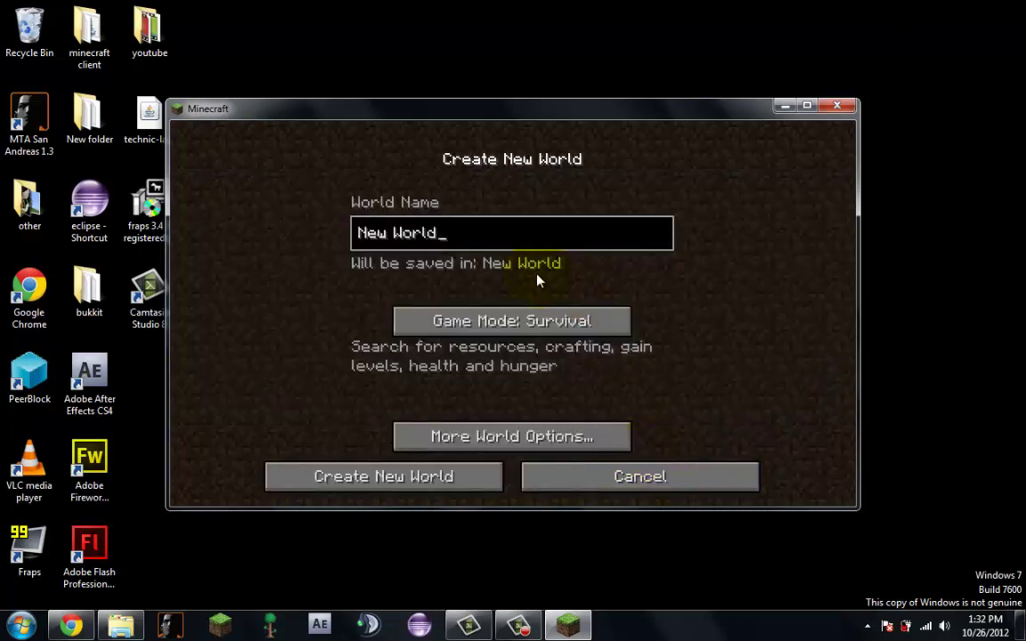
Cycle through the game modes for the new world and set it to Creative
{"action": "left_click", "coordinate": [540, 322]}
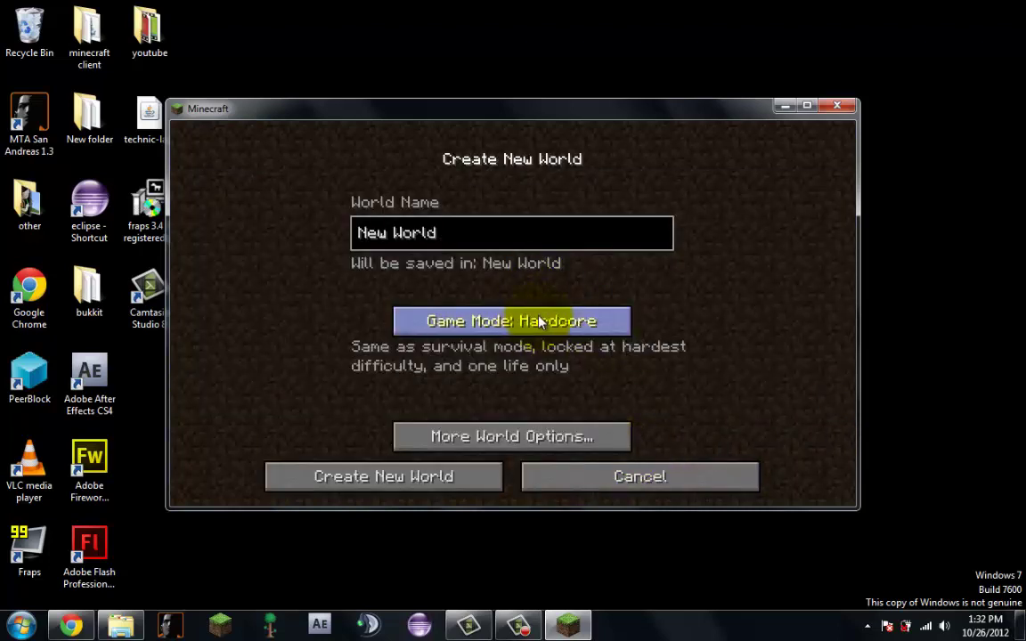
{"action": "left_click", "coordinate": [540, 323]}
{"action": "left_click", "coordinate": [540, 323]}
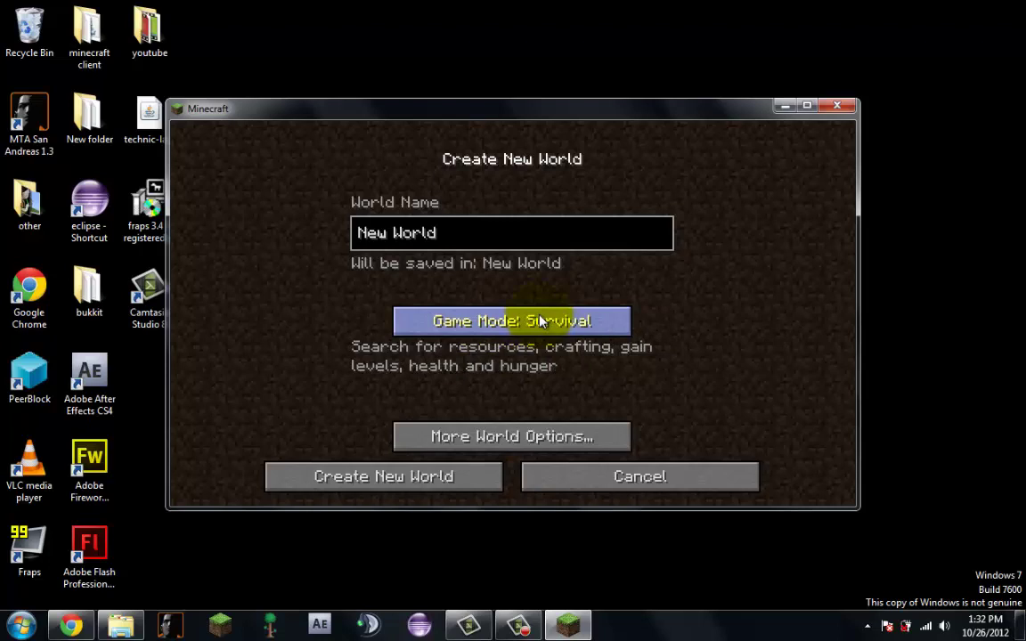
{"action": "left_click", "coordinate": [539, 322]}
{"action": "left_click", "coordinate": [537, 319]}
{"action": "left_click", "coordinate": [537, 320]}
{"action": "left_click", "coordinate": [537, 326]}
{"action": "left_click", "coordinate": [536, 330]}
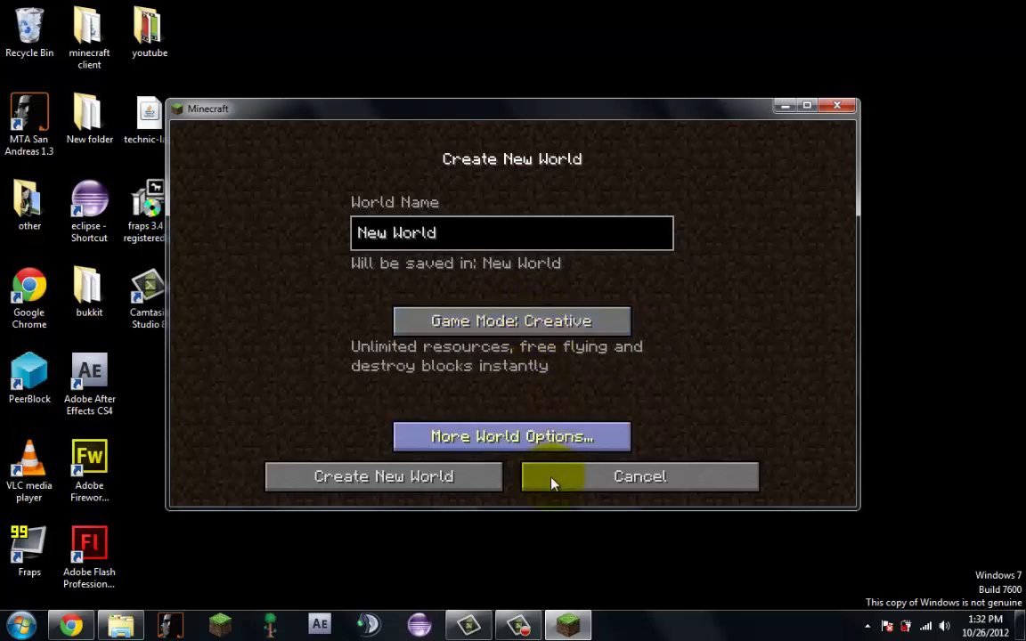
Set the world type to Superflat with the Tunnelers' Dream preset and create the world
{"action": "left_click", "coordinate": [485, 446]}
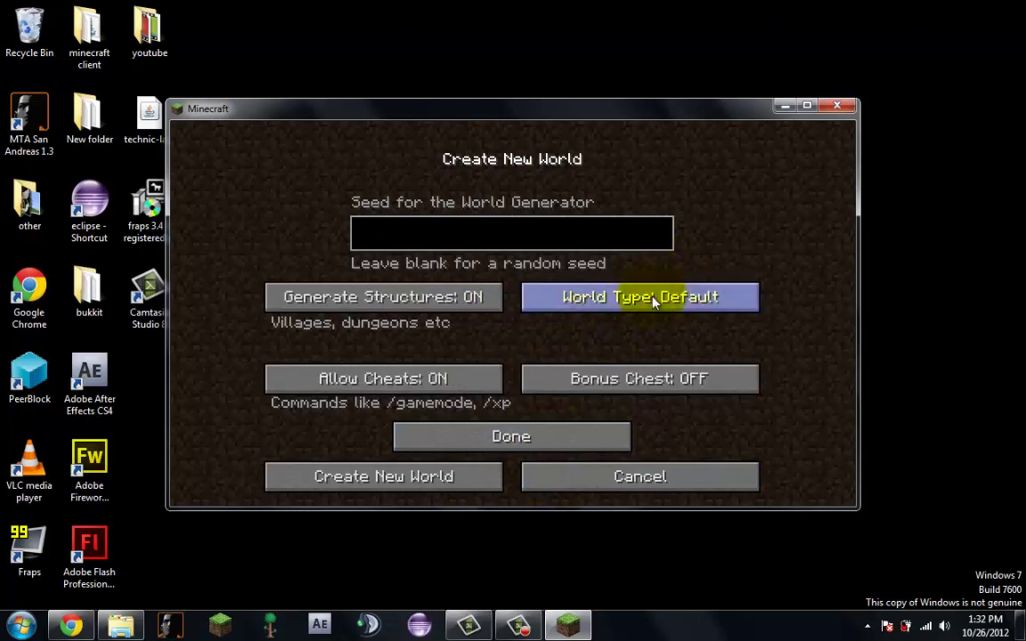
{"action": "left_click", "coordinate": [658, 297]}
{"action": "left_click", "coordinate": [638, 334]}
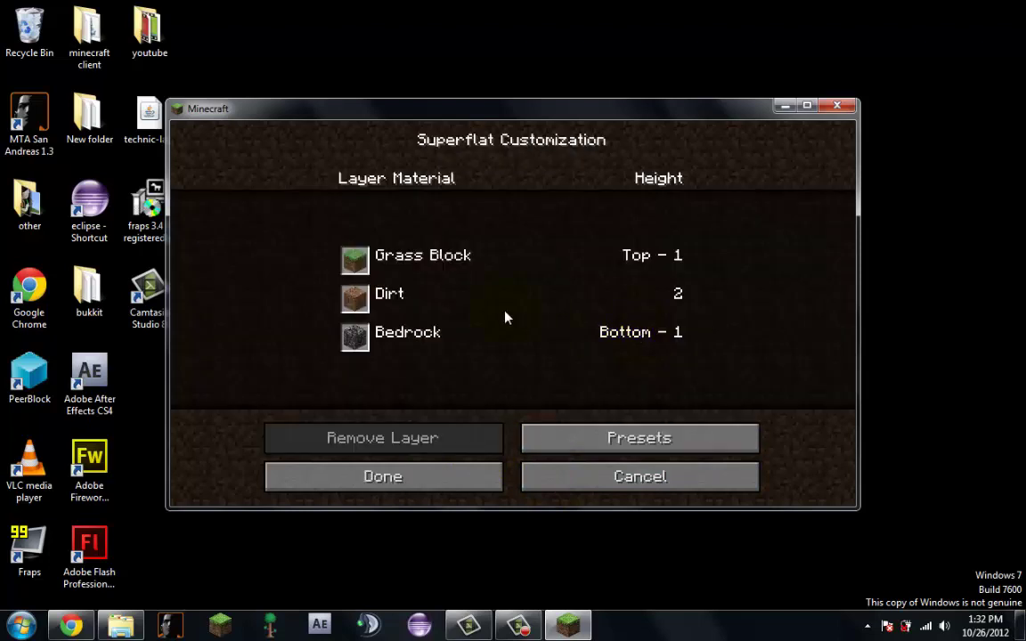
{"action": "left_click", "coordinate": [589, 440]}
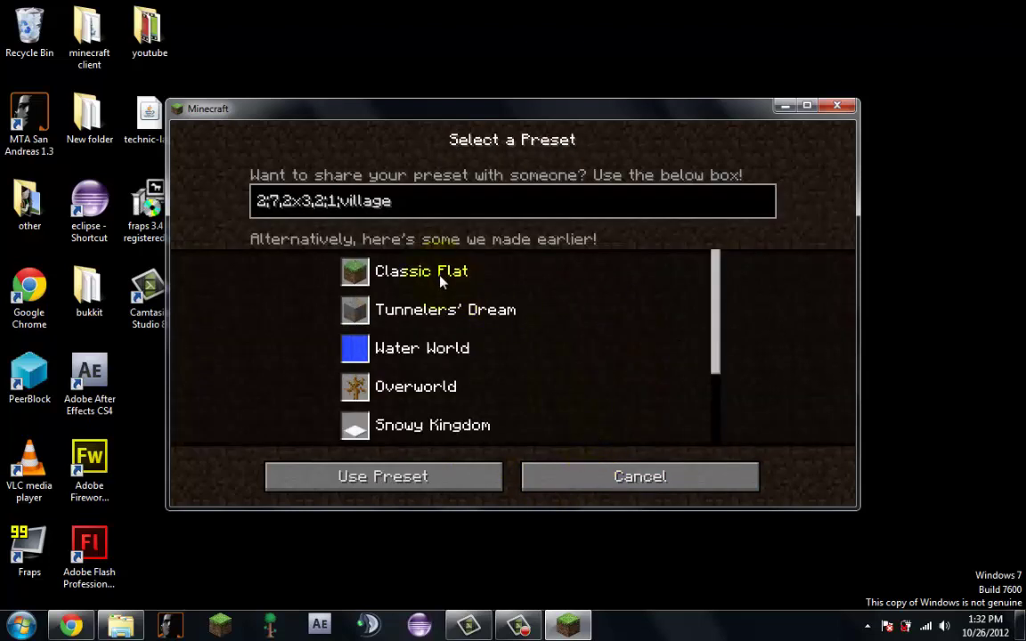
{"action": "left_click", "coordinate": [435, 310]}
{"action": "left_click", "coordinate": [458, 476]}
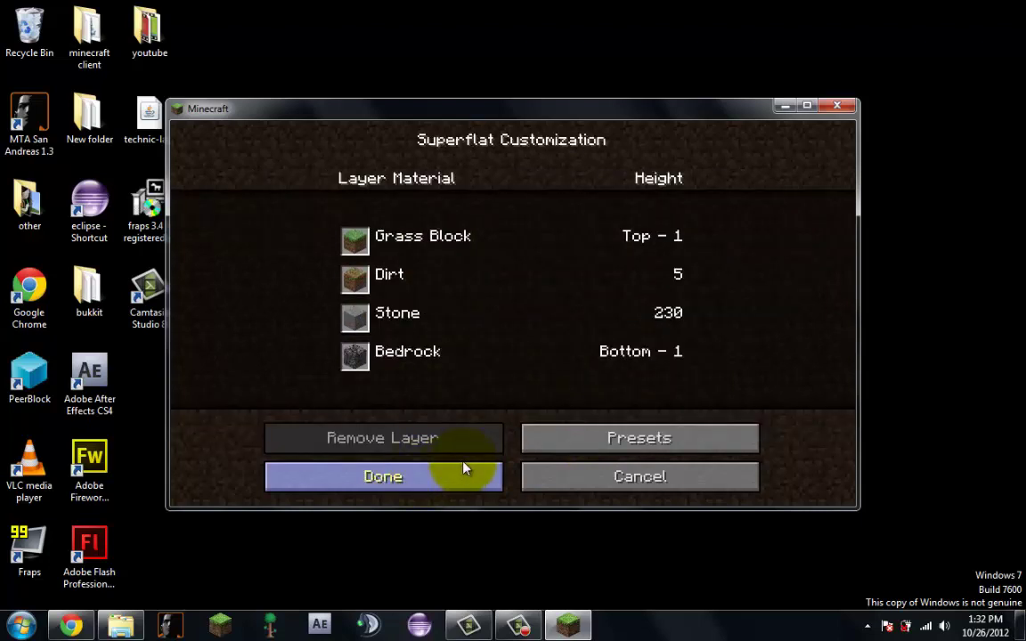
{"action": "left_click", "coordinate": [416, 481]}
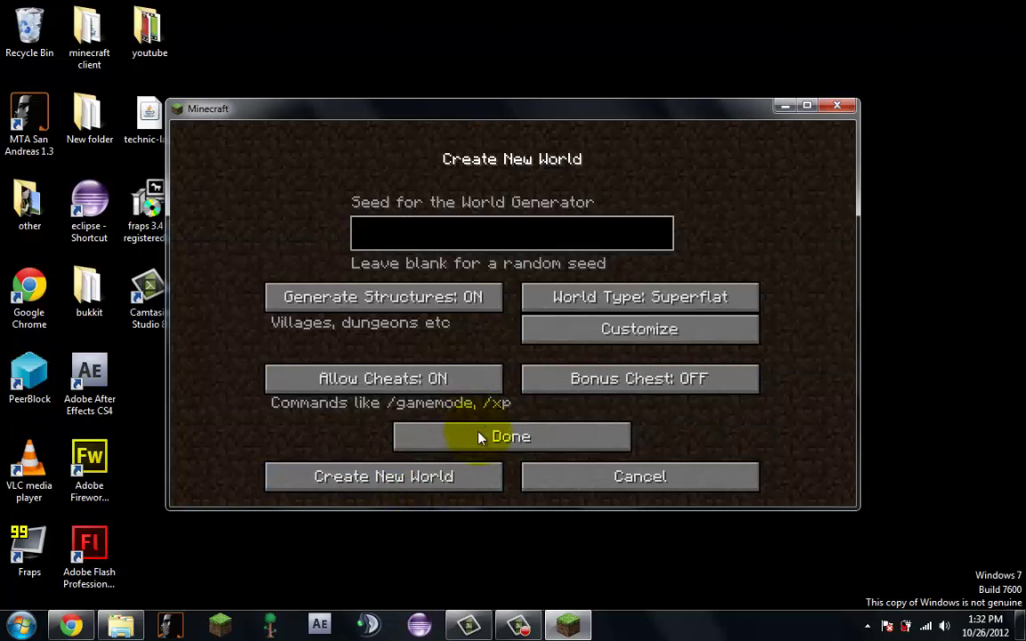
{"action": "left_click", "coordinate": [454, 481]}
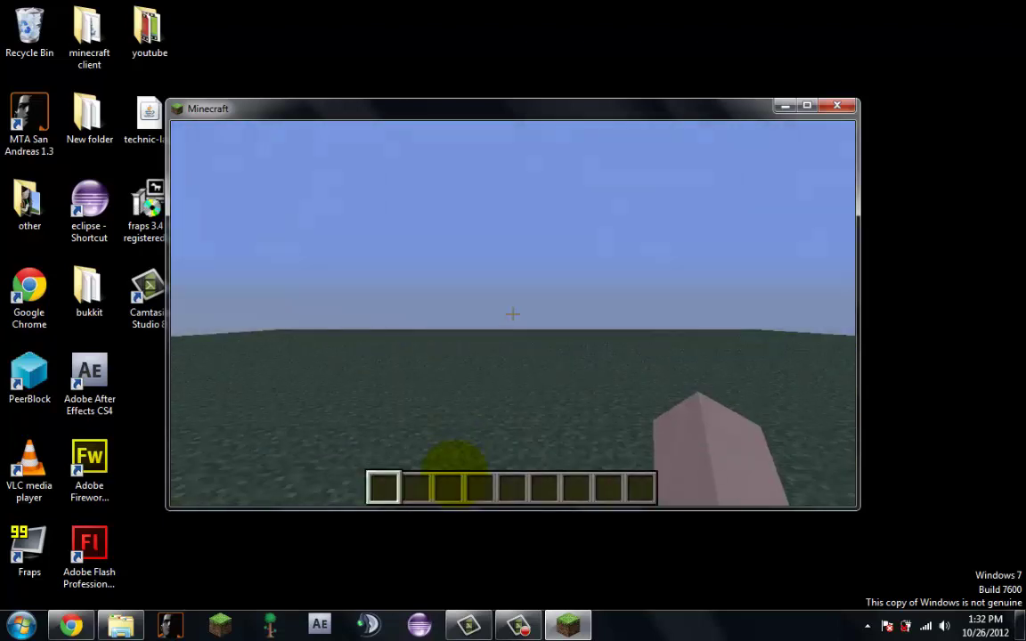
Open the inventory with the game window maximized and activate the TooManyItems item search
{"action": "key", "text": "e"}
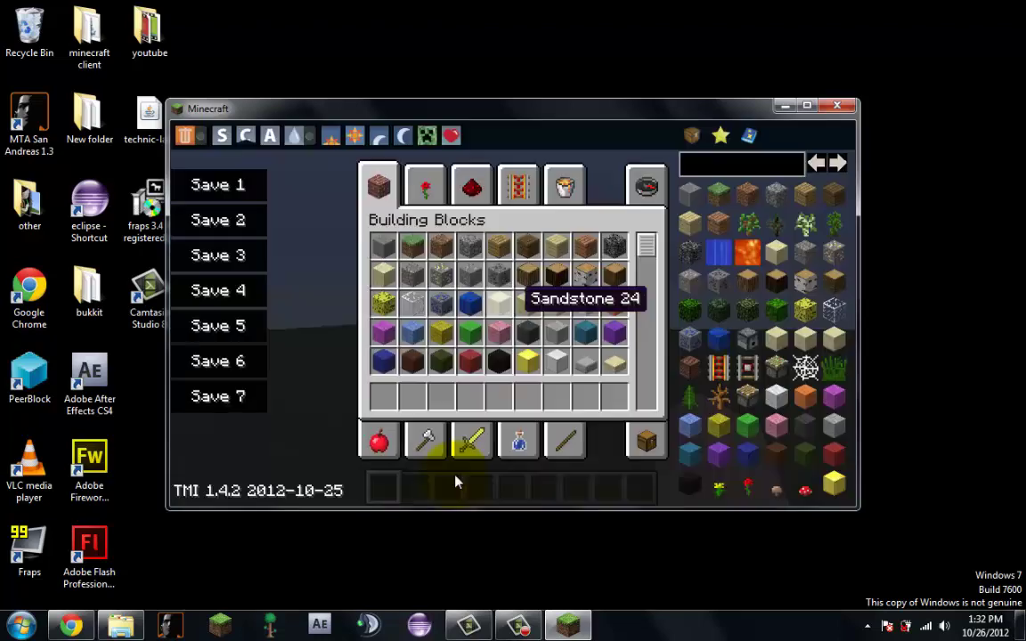
{"action": "left_click", "coordinate": [806, 105]}
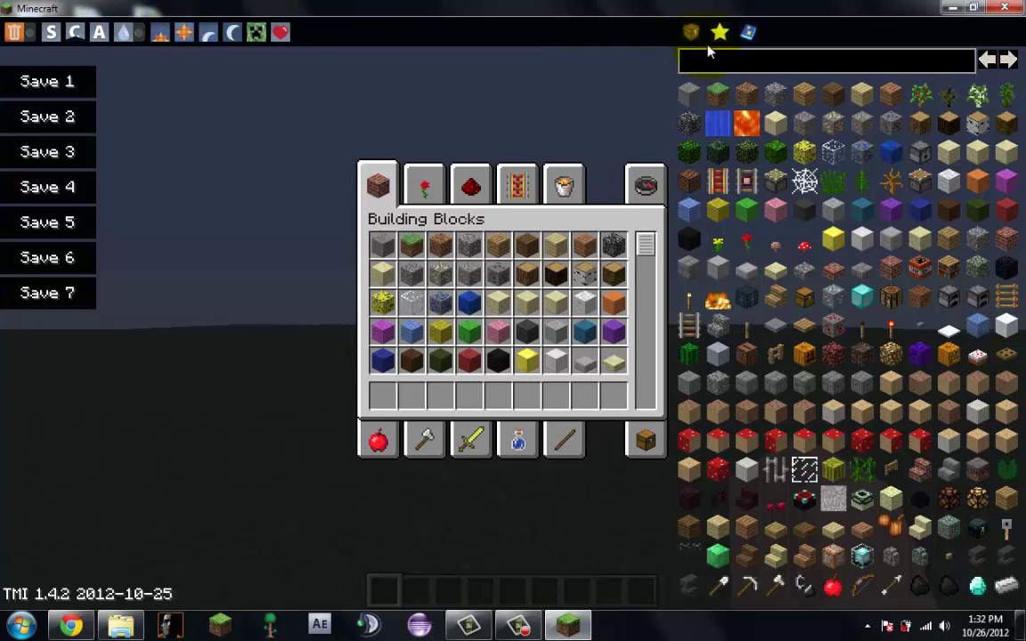
{"action": "left_click", "coordinate": [736, 66]}
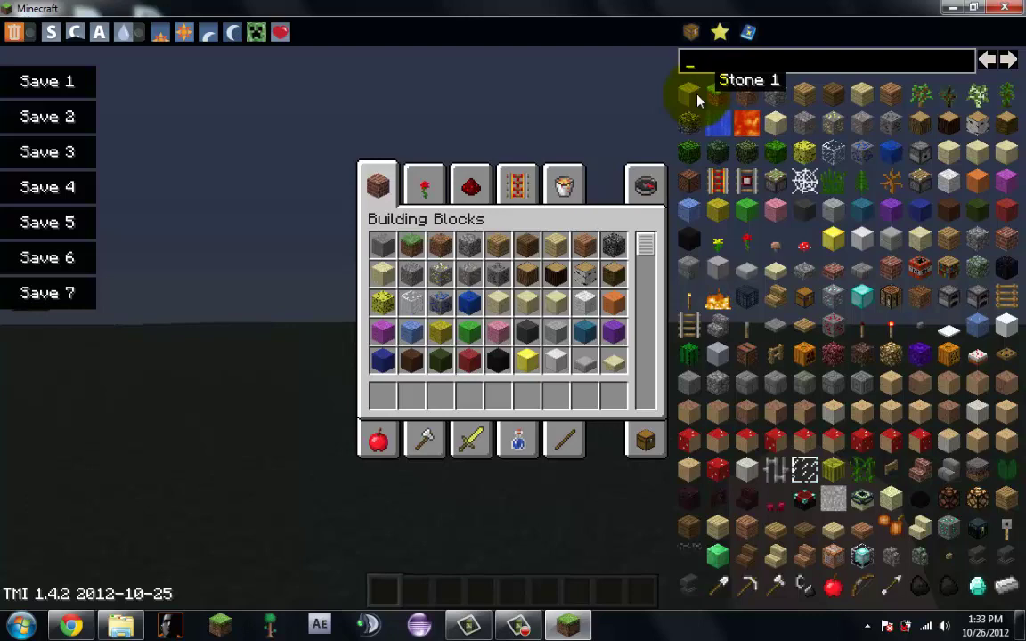
{"action": "type", "text": "hi"}
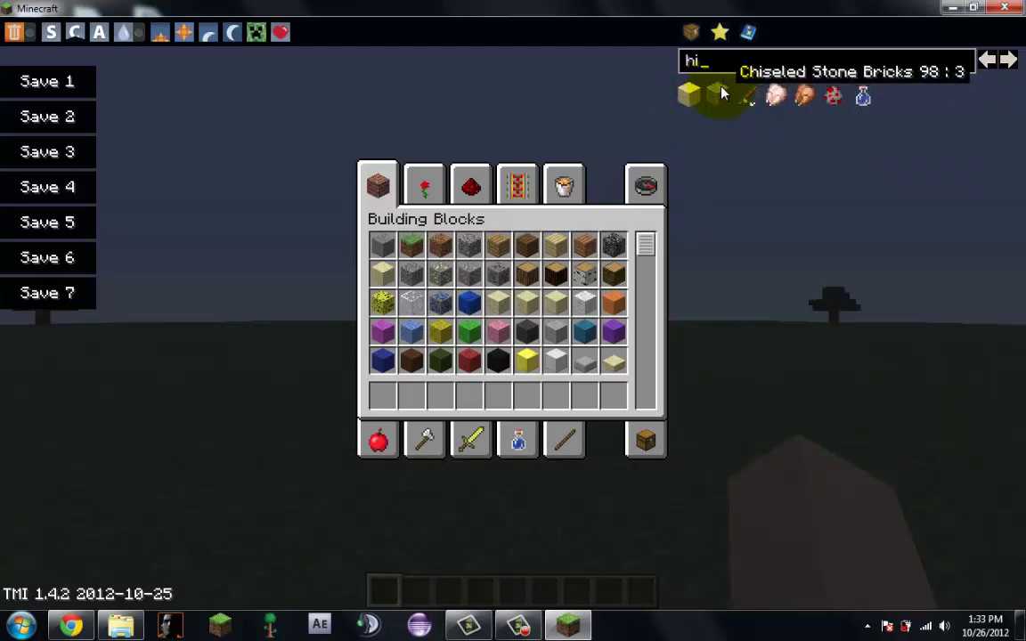
{"action": "key", "text": "BackSpace"}
{"action": "key", "text": "BackSpace"}
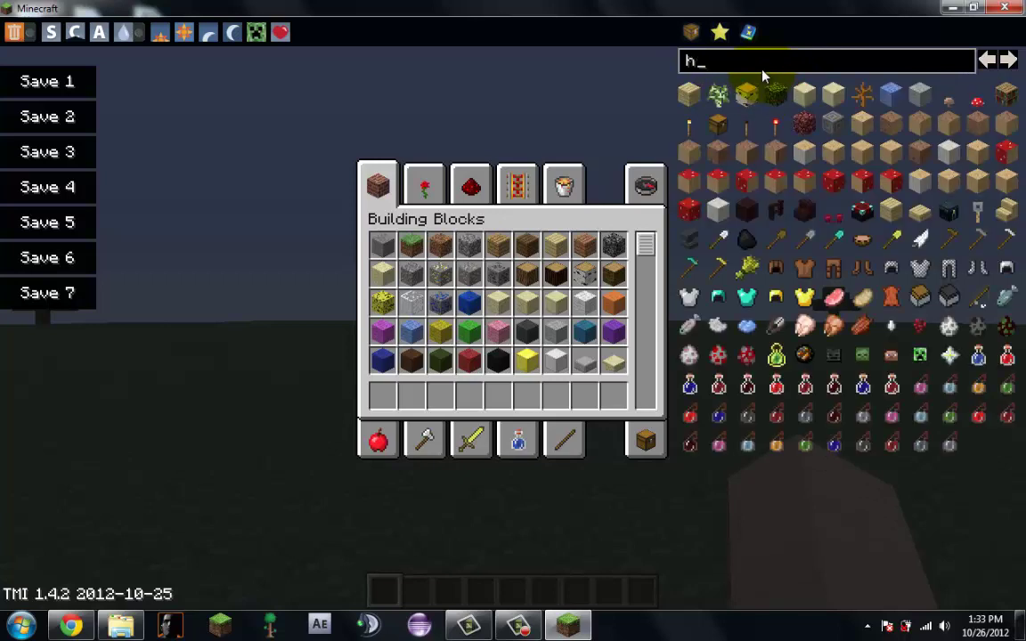
Search the items for "invi", add a stack of 64 Splash Potions of Invisibility and return to the world
{"action": "type", "text": "invi"}
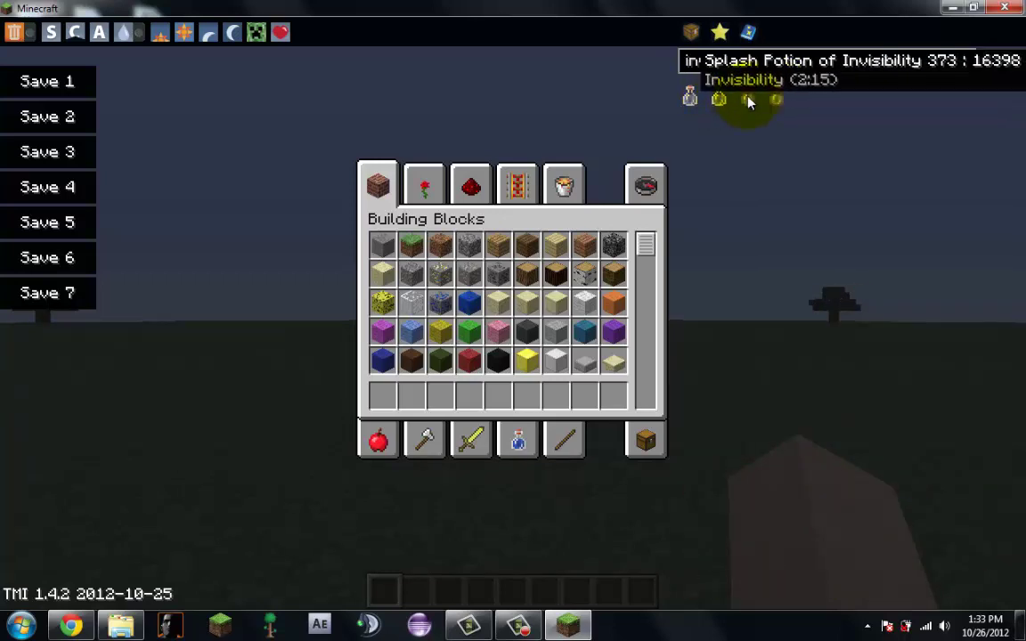
{"action": "left_click", "coordinate": [748, 102]}
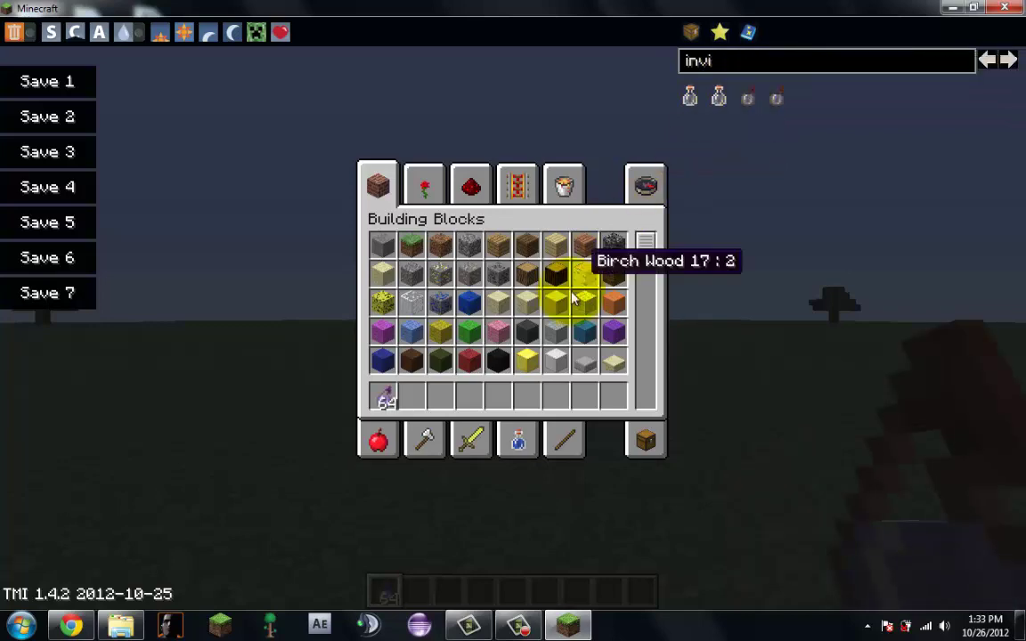
{"action": "key", "text": "e"}
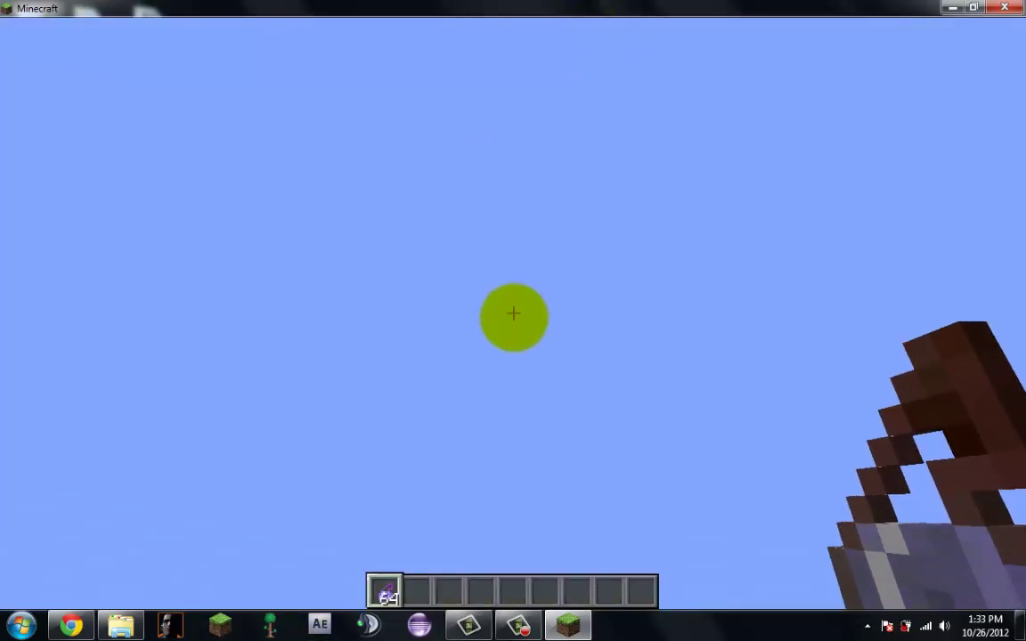
Throw several Splash Potions of Invisibility into the air and onto the ground around the player
{"action": "right_click", "coordinate": [513, 312]}
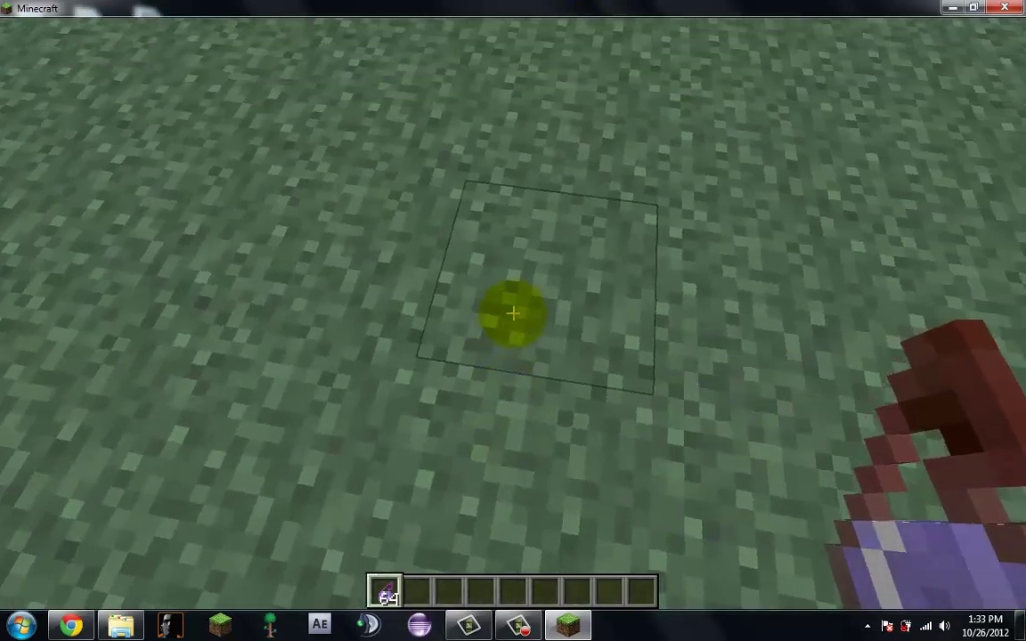
{"action": "right_click", "coordinate": [513, 312]}
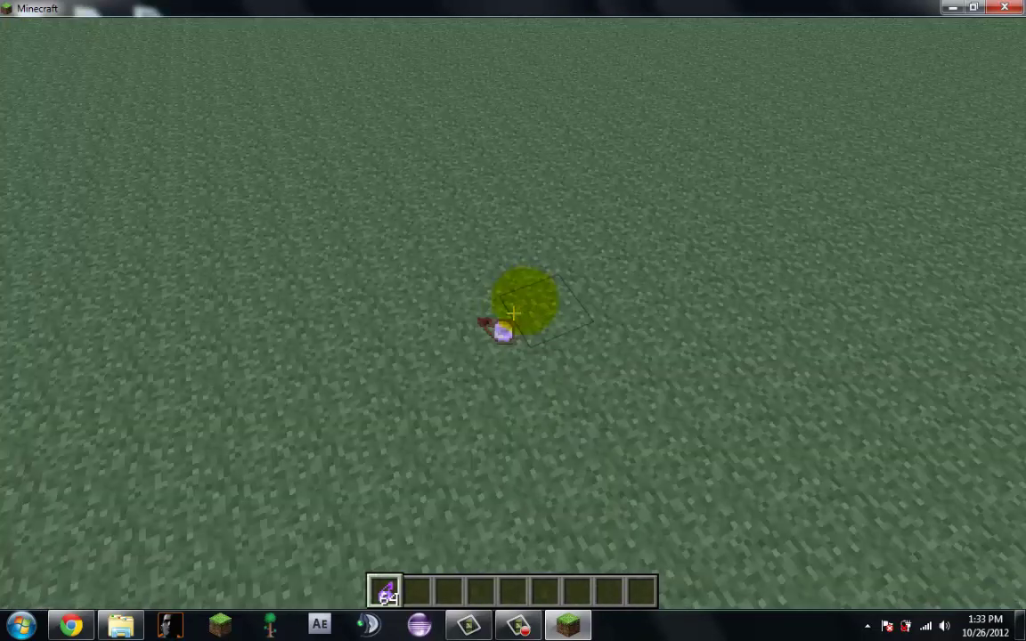
{"action": "right_click", "coordinate": [513, 312]}
{"action": "right_click", "coordinate": [514, 312]}
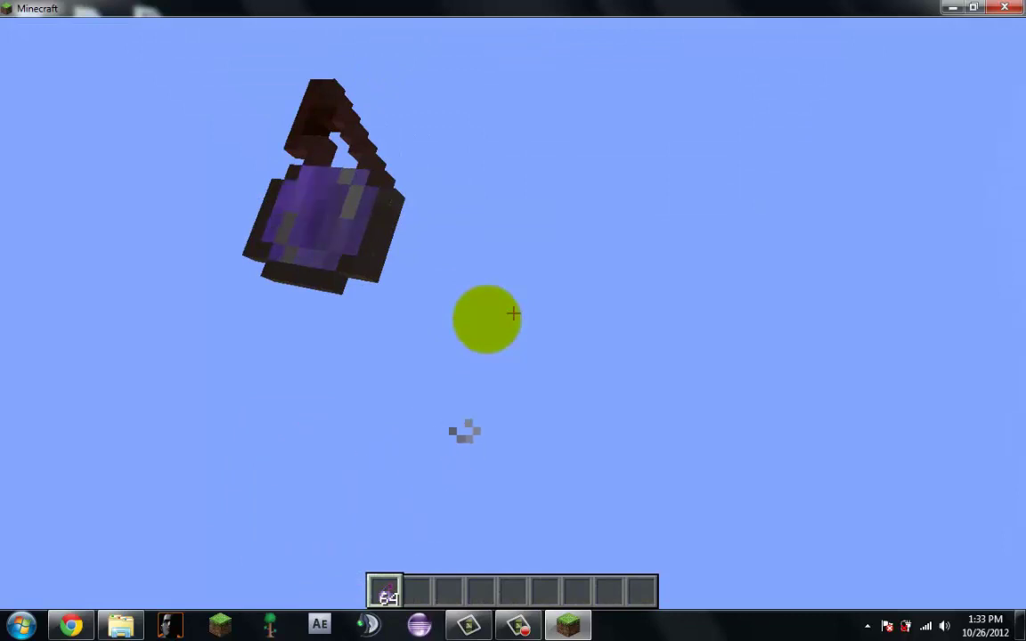
Reopen the inventory and switch the game mode to Survival, Creative and finally Adventure
{"action": "key", "text": "e"}
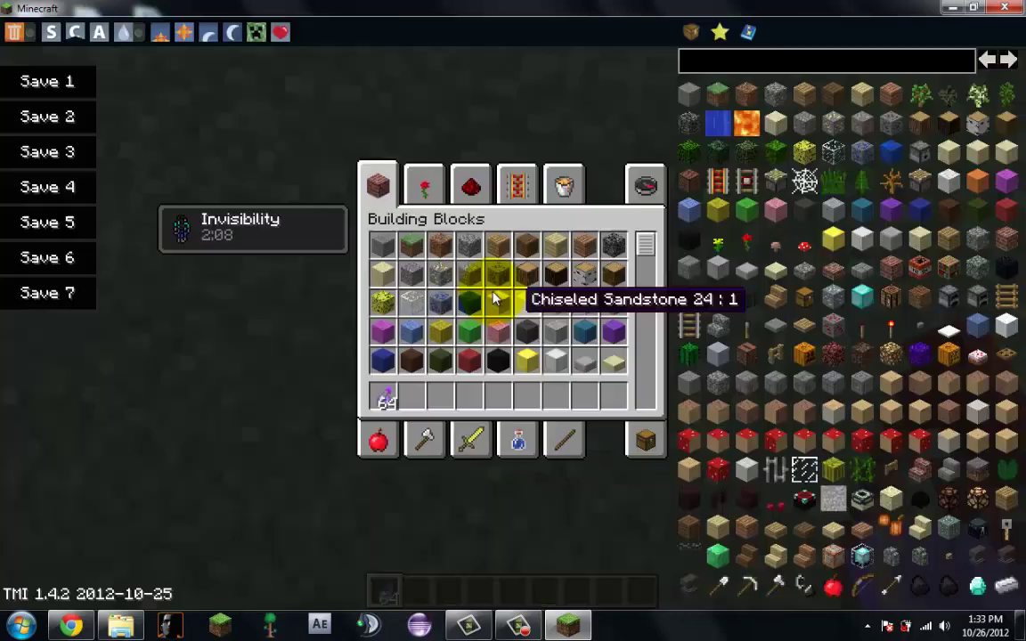
{"action": "left_click", "coordinate": [58, 34]}
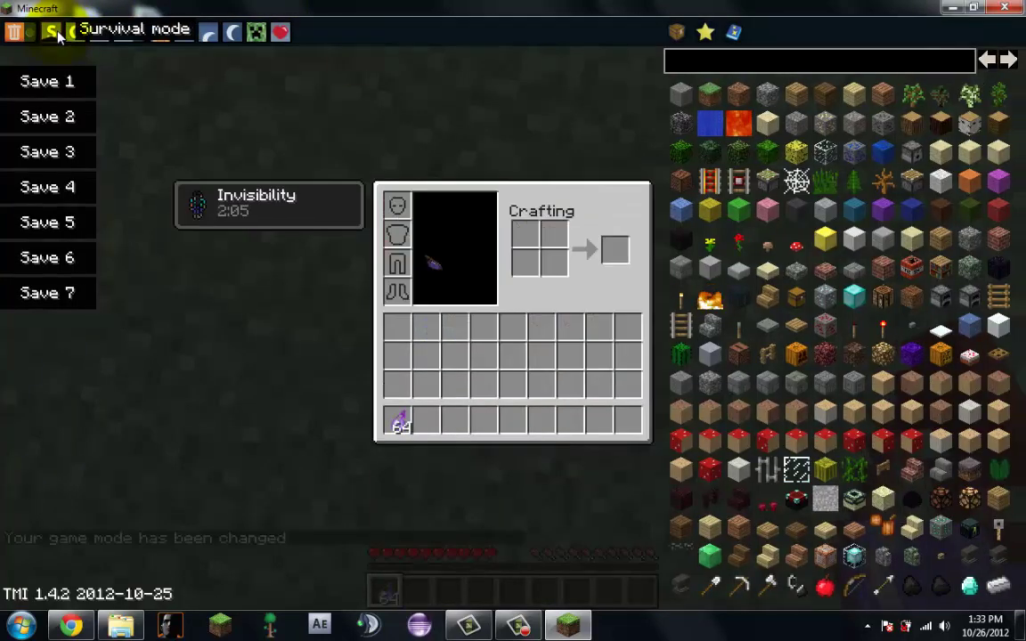
{"action": "left_click", "coordinate": [75, 32]}
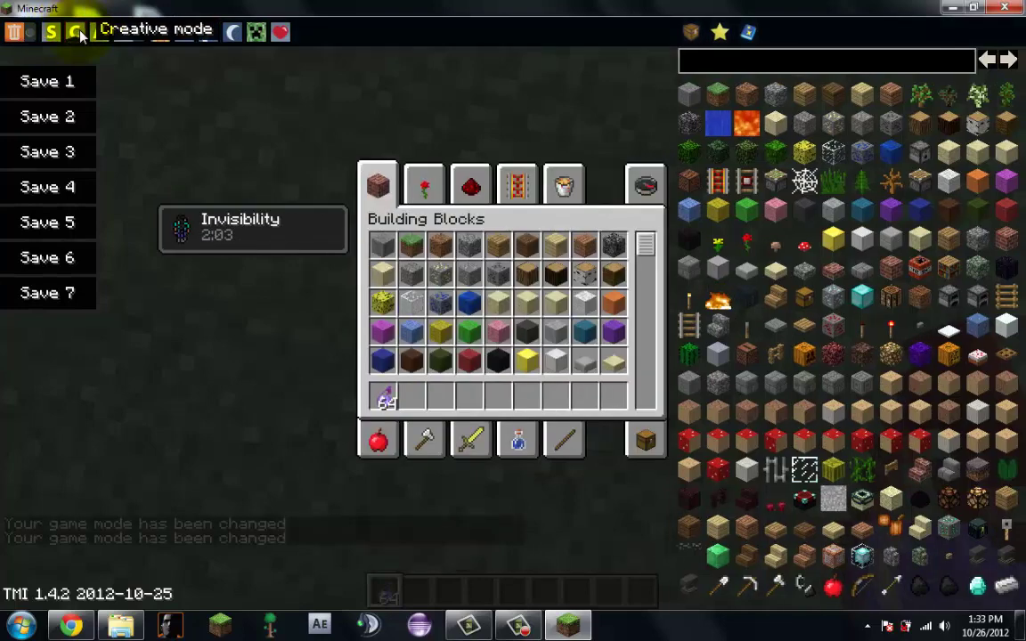
{"action": "left_click", "coordinate": [101, 33]}
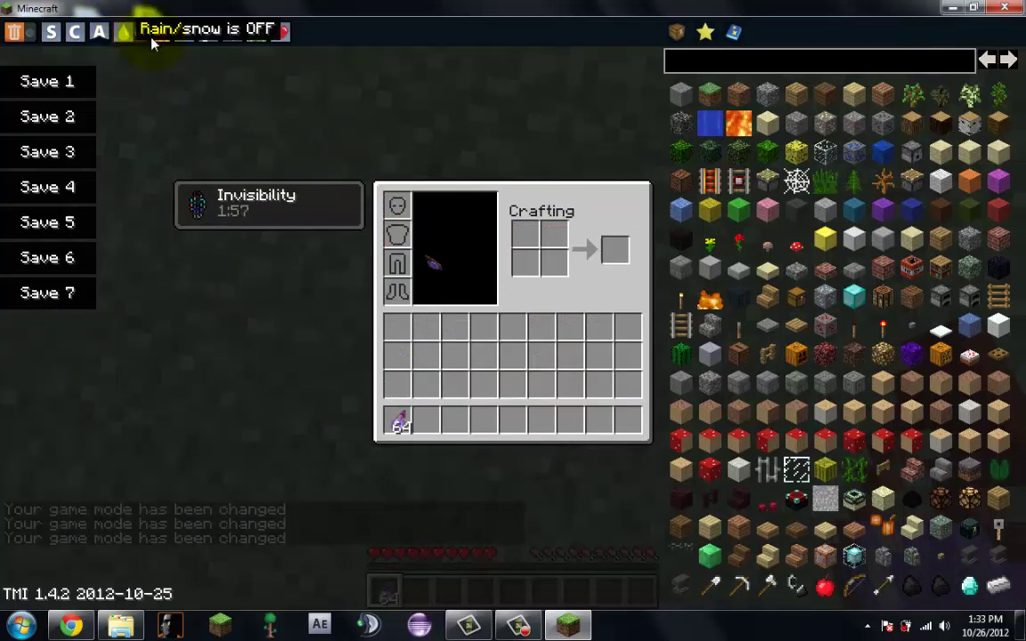
Turn rain/snow on, off and on again, and cycle the difficulty setting
{"action": "left_click", "coordinate": [126, 34]}
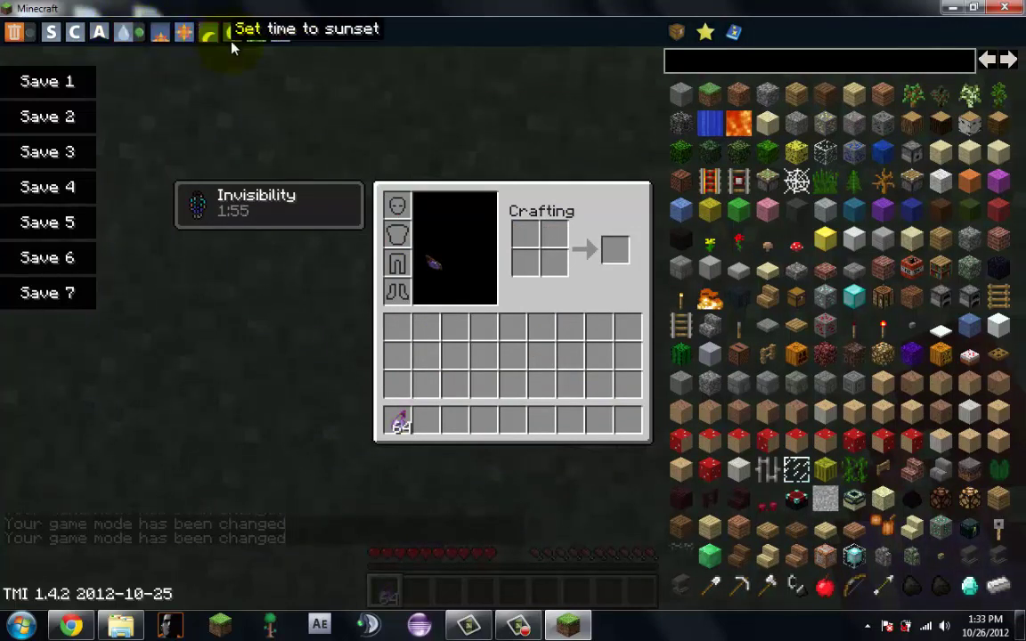
{"action": "left_click", "coordinate": [130, 33]}
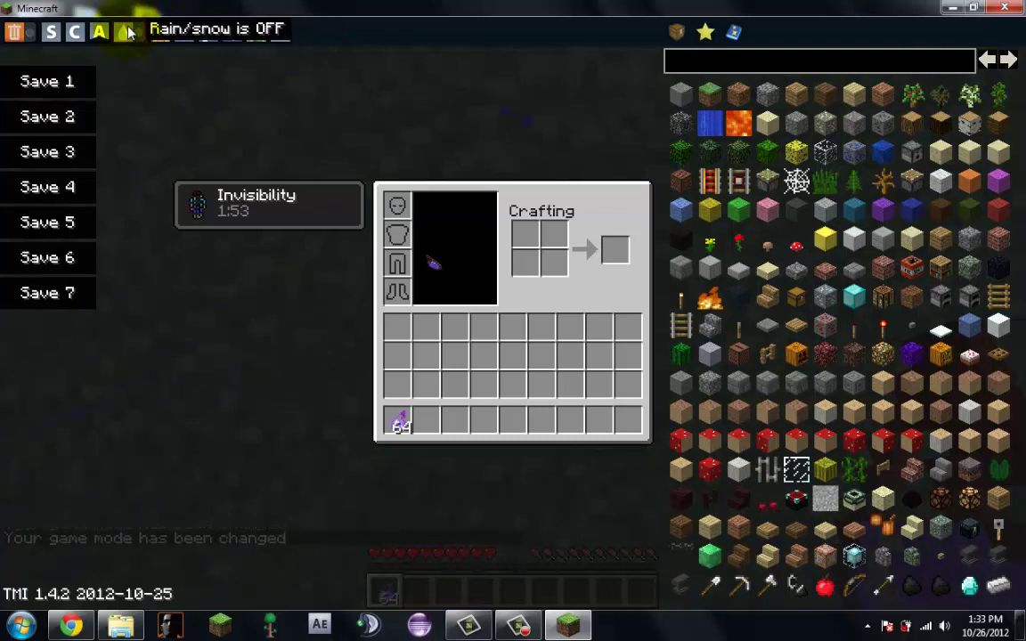
{"action": "left_click", "coordinate": [126, 32]}
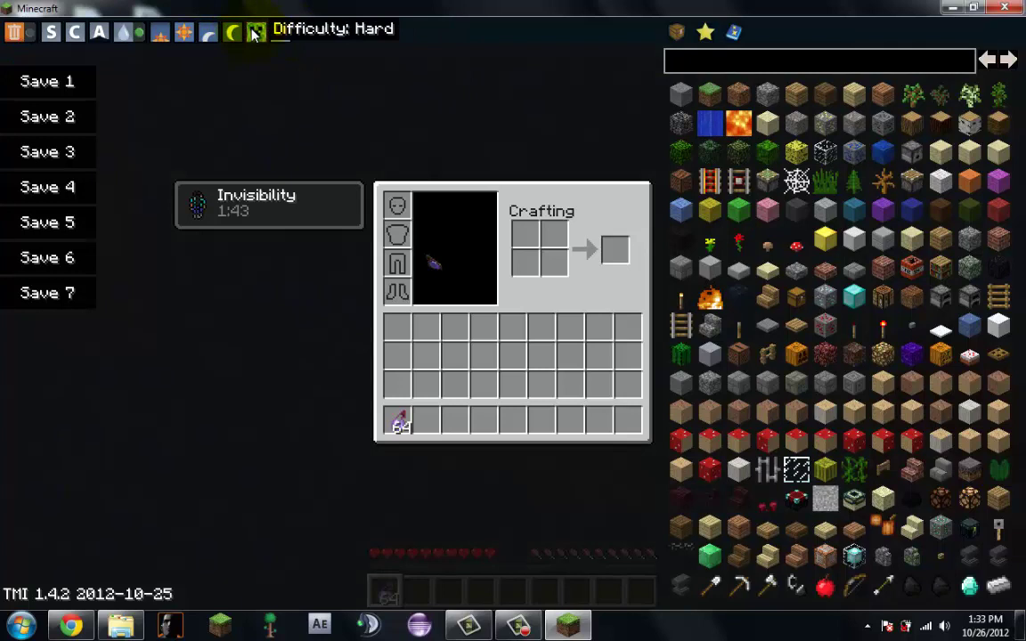
{"action": "left_click", "coordinate": [254, 33]}
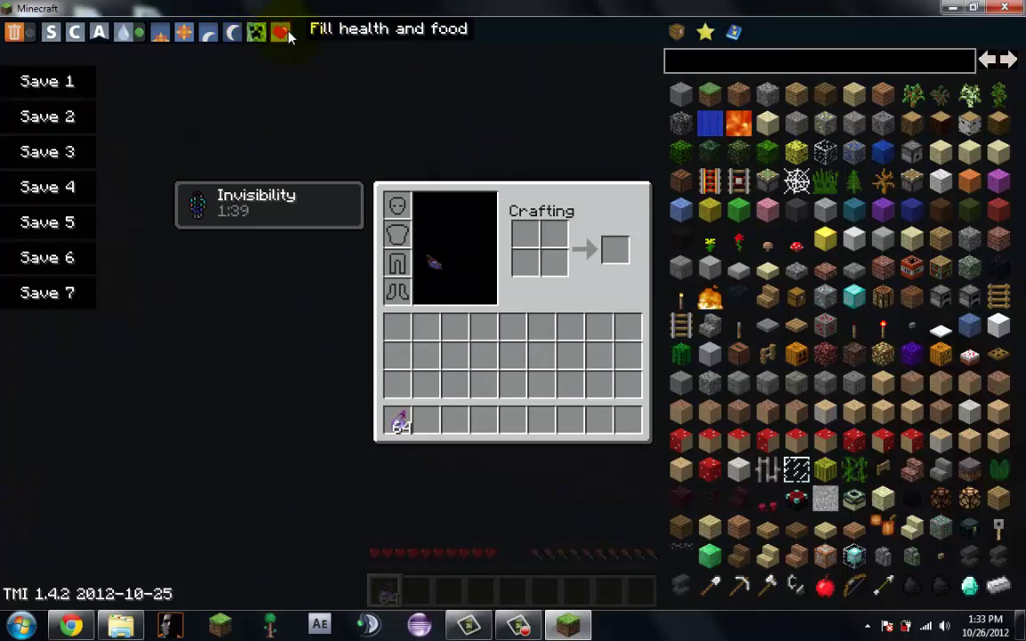
Show the favorites and add the Splash Potion of Invisibility from the hotbar to them repeatedly
{"action": "left_click", "coordinate": [708, 33]}
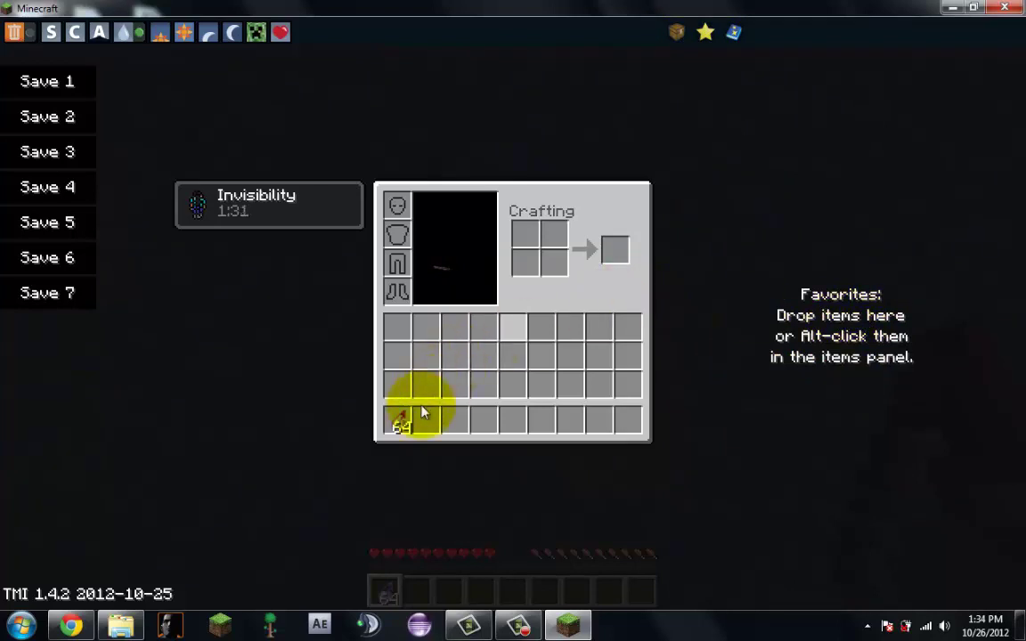
{"action": "left_click", "coordinate": [396, 421]}
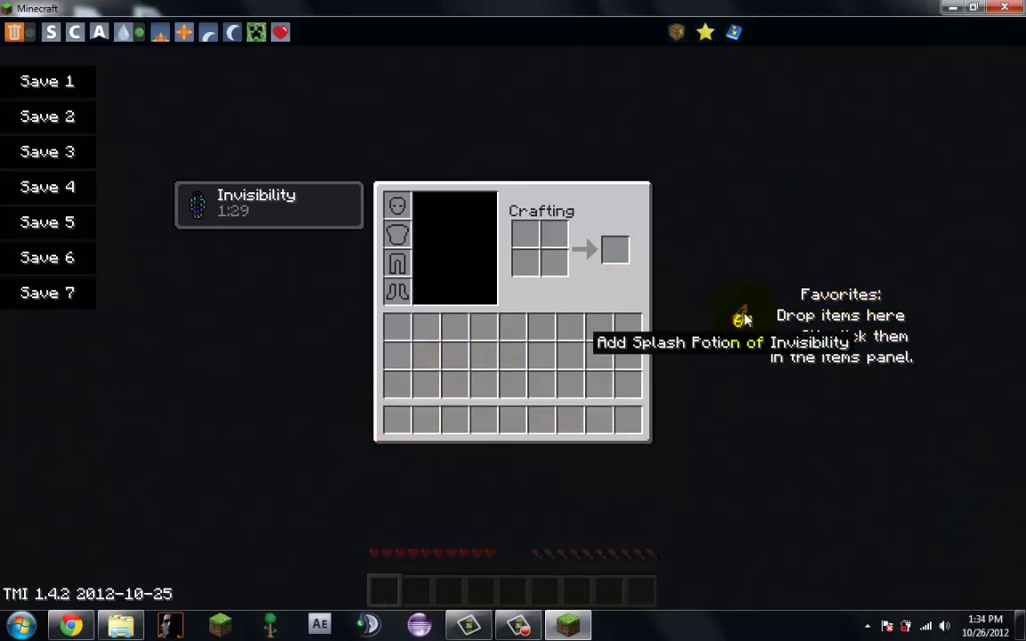
{"action": "left_click", "coordinate": [842, 294]}
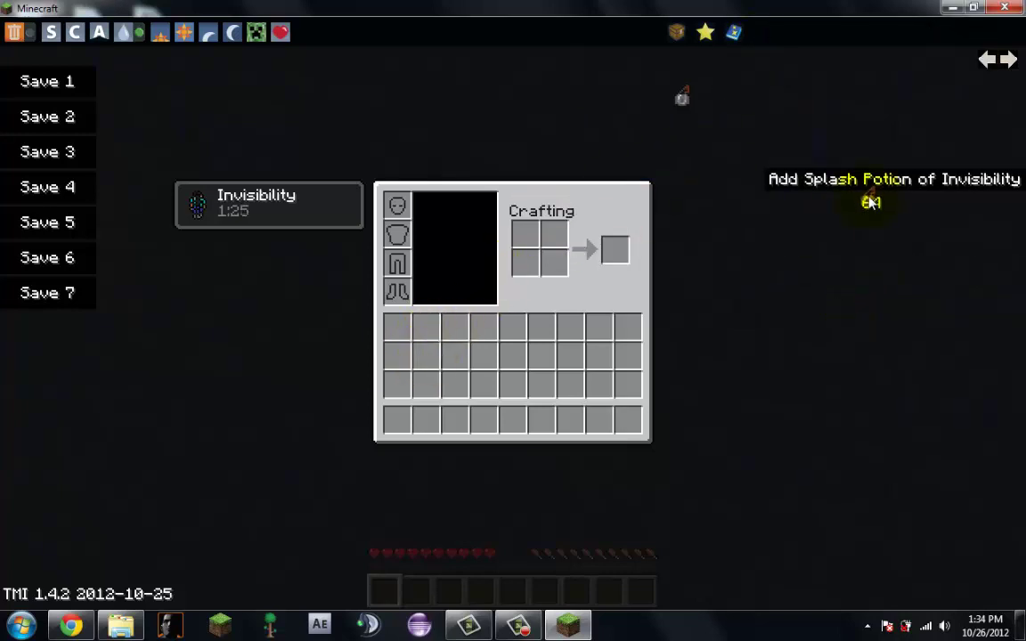
{"action": "left_click", "coordinate": [871, 203]}
{"action": "left_click", "coordinate": [871, 202]}
{"action": "left_click", "coordinate": [872, 203]}
{"action": "left_click", "coordinate": [872, 203]}
{"action": "left_click", "coordinate": [871, 202]}
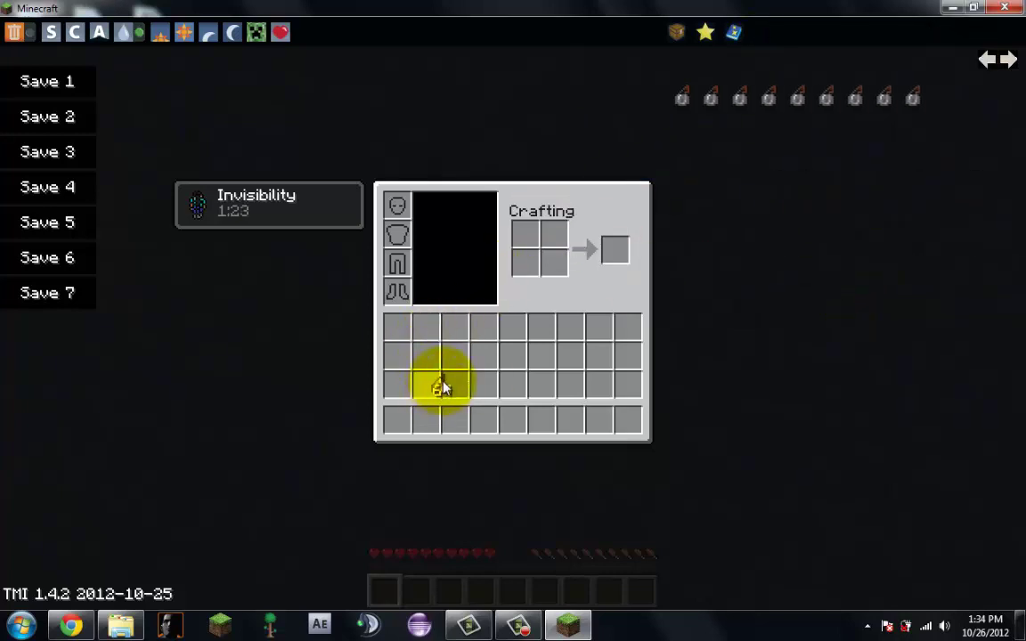
Put the Splash Potion of Invisibility stack into the first hotbar slot and show the enchantment options
{"action": "left_click", "coordinate": [397, 418]}
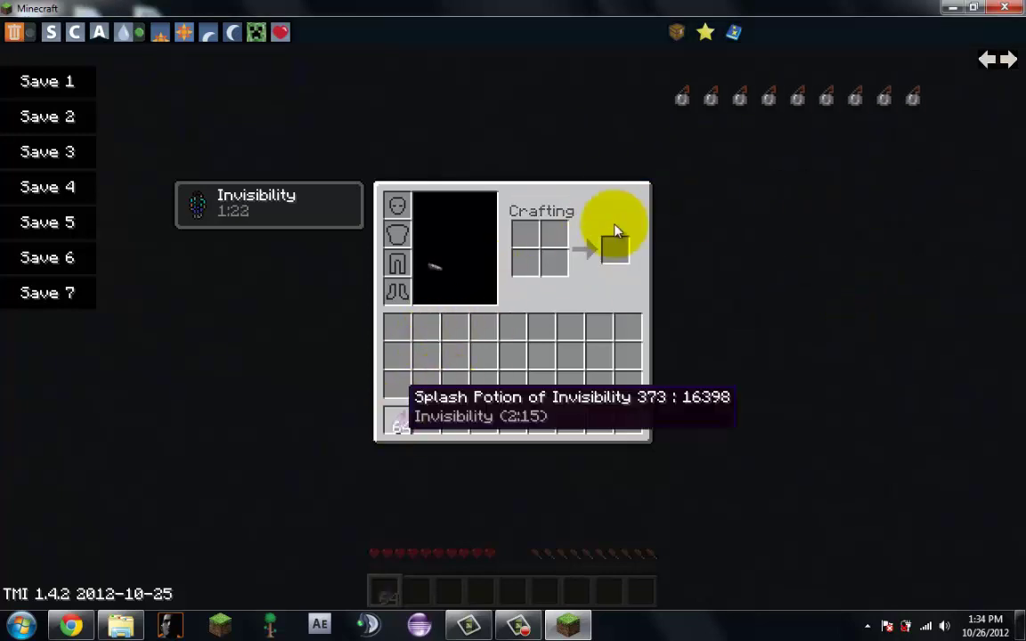
{"action": "left_click", "coordinate": [736, 36]}
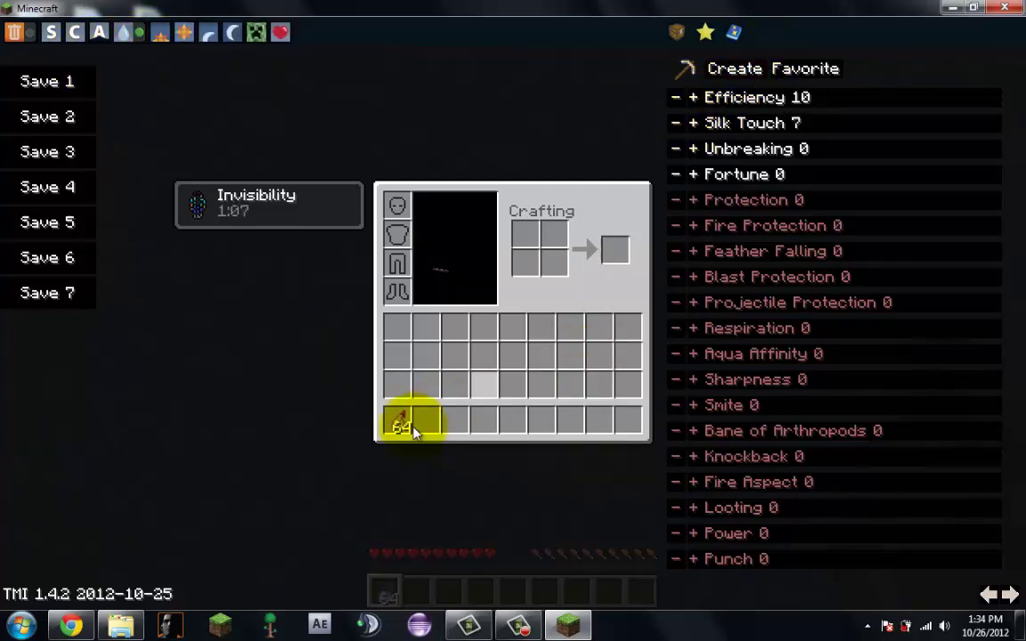
Save the inventory to the first save slot and discard the Splash Potion of Invisibility stack
{"action": "left_click", "coordinate": [63, 81]}
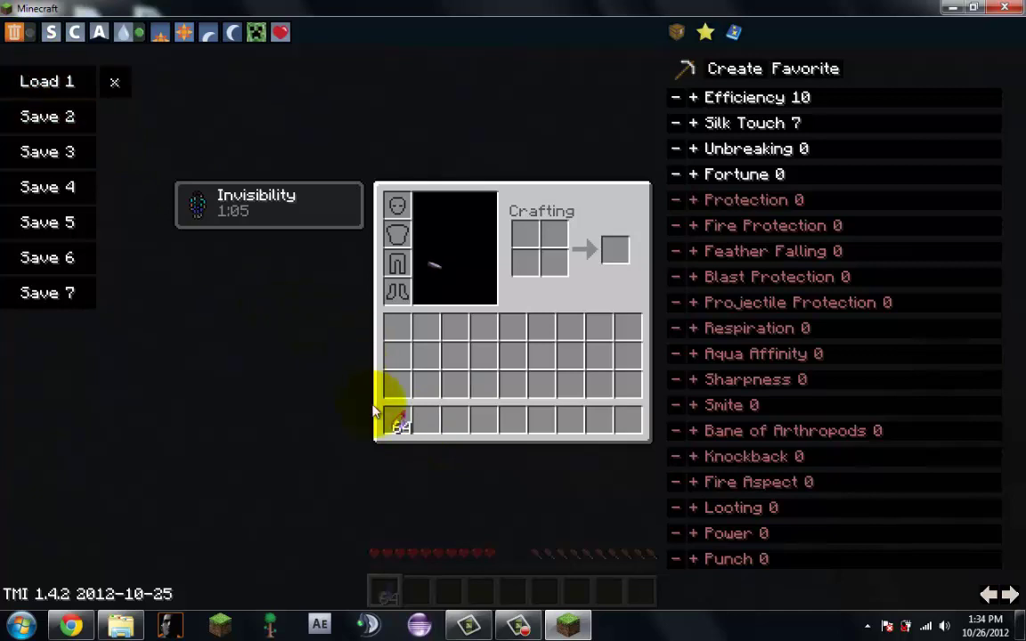
{"action": "left_click", "coordinate": [398, 422]}
{"action": "left_click", "coordinate": [1018, 168]}
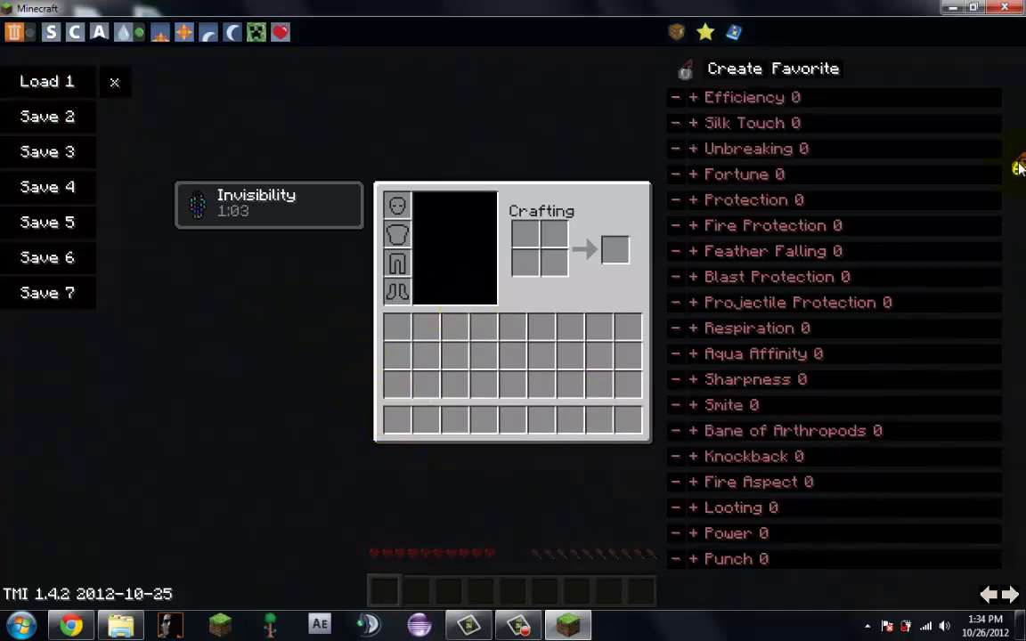
{"action": "left_click", "coordinate": [704, 34]}
{"action": "left_click", "coordinate": [778, 187]}
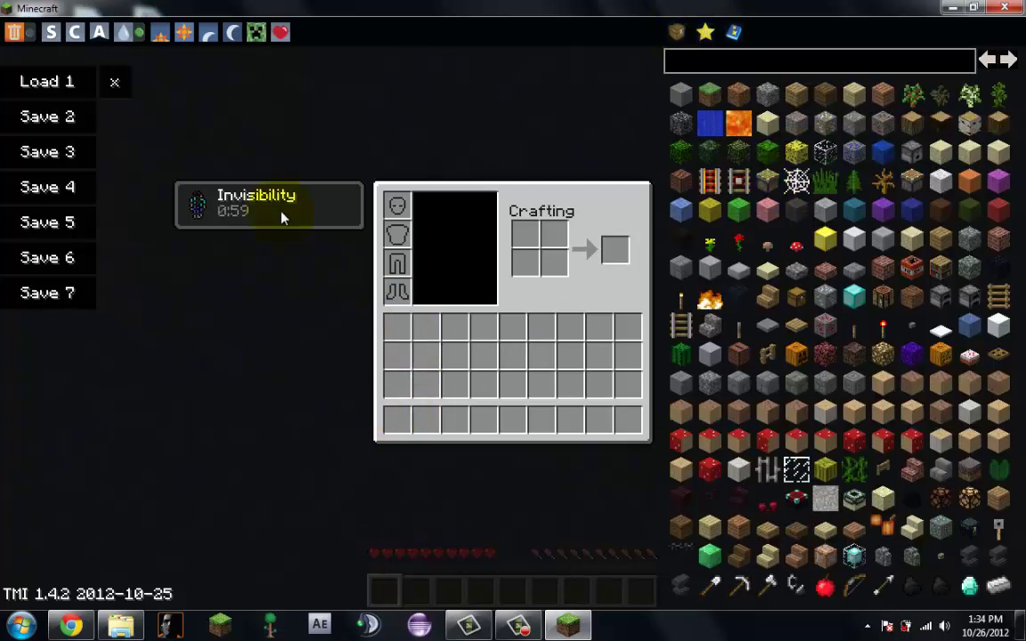
{"action": "left_click", "coordinate": [462, 403]}
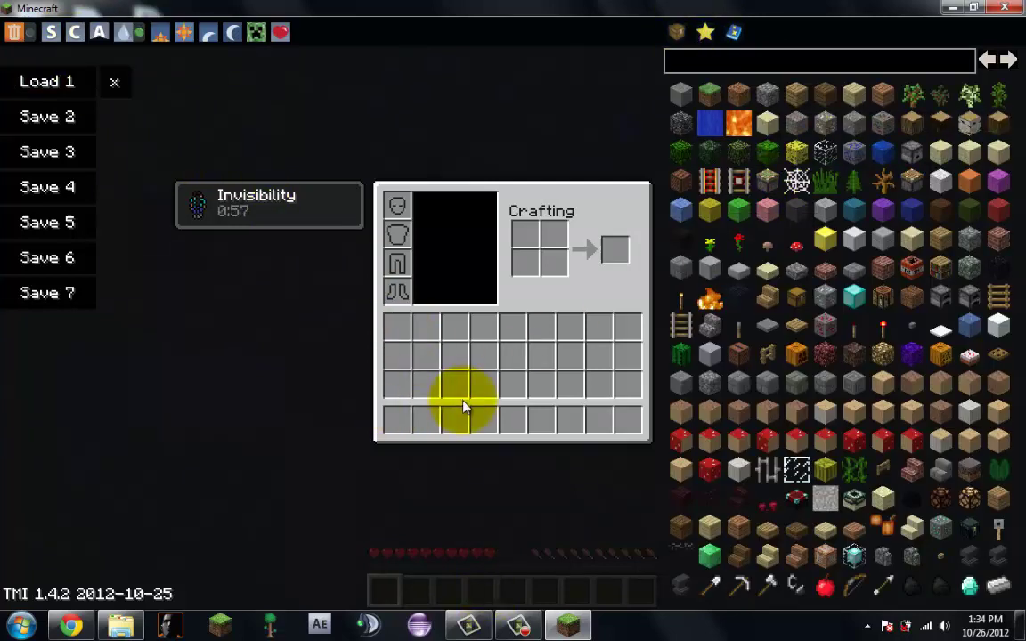
Load the inventory from the first save slot and delete that save
{"action": "left_click", "coordinate": [65, 87]}
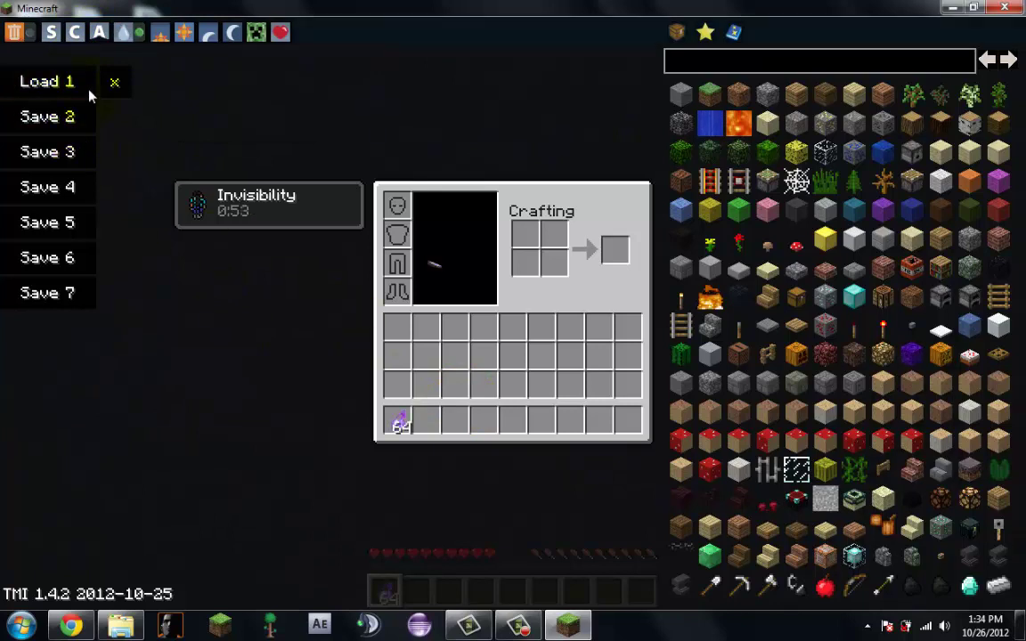
{"action": "left_click", "coordinate": [124, 77]}
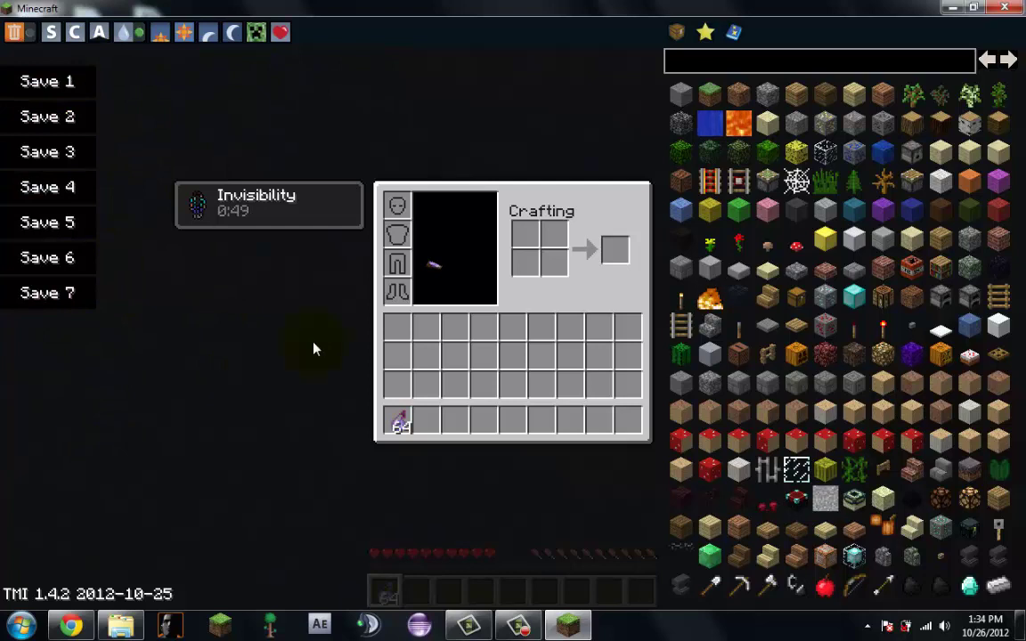
Take TNT and fire from the item list into the second and third hotbar slots, then return to the world
{"action": "left_click", "coordinate": [912, 265]}
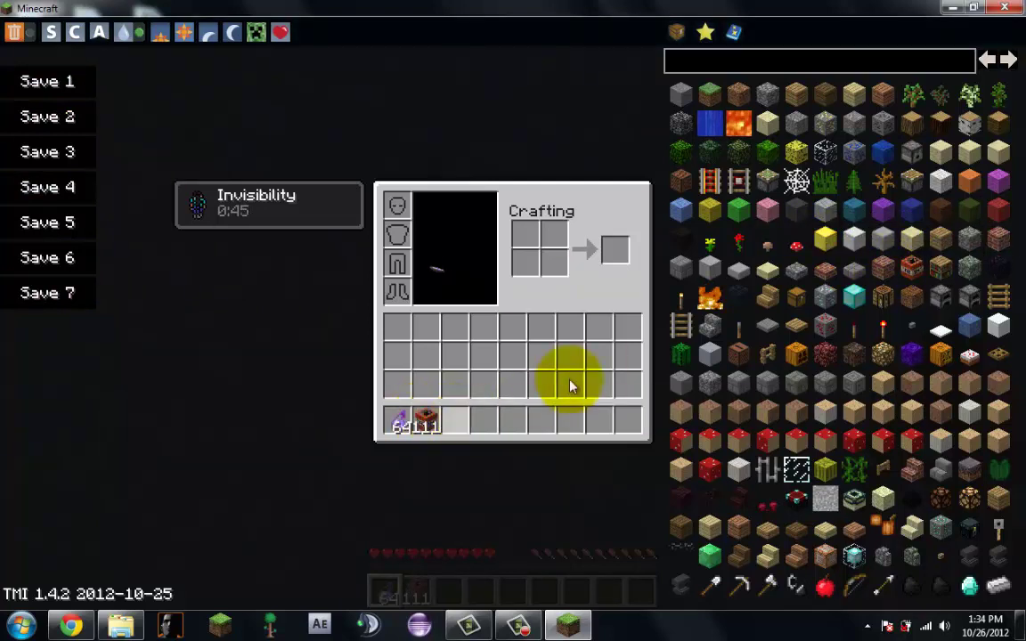
{"action": "left_click", "coordinate": [710, 300]}
{"action": "left_click", "coordinate": [456, 422]}
{"action": "key", "text": "e"}
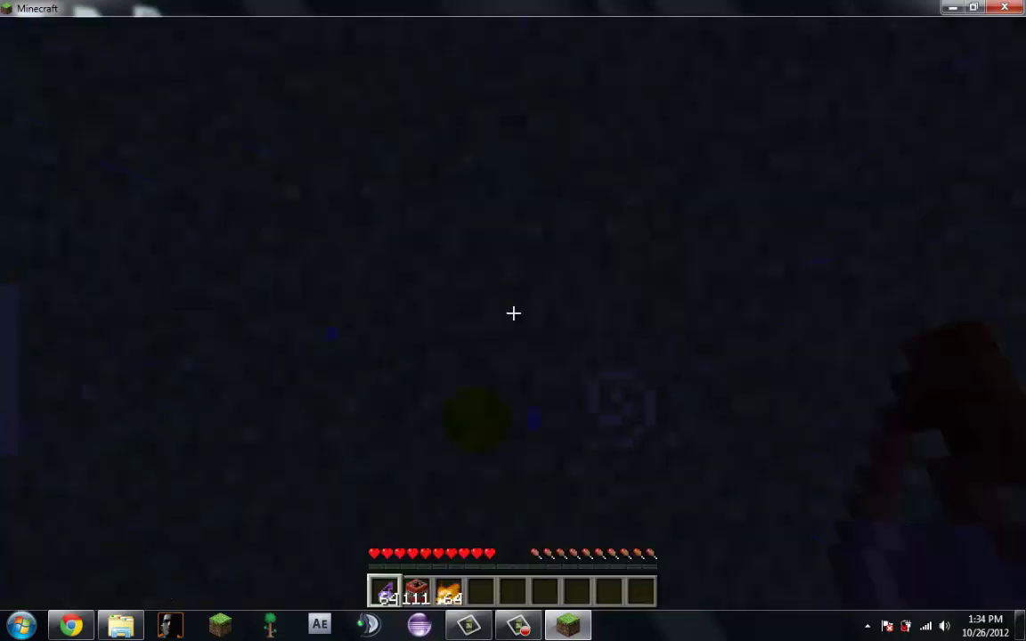
Place three TNT blocks on the ground and try to set them alight with fire
{"action": "key", "text": "2"}
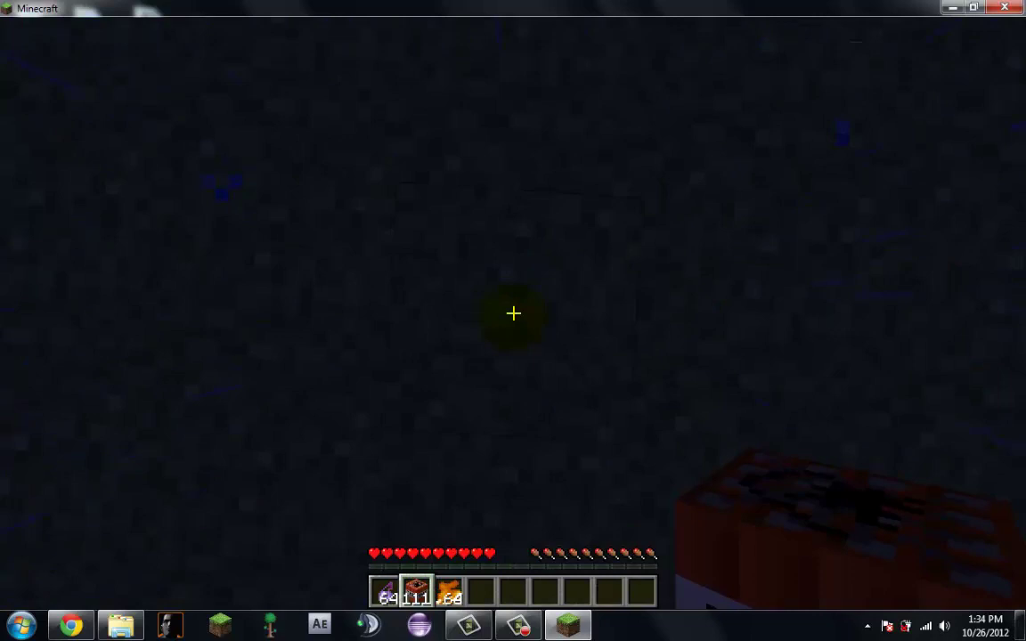
{"action": "right_click", "coordinate": [513, 313]}
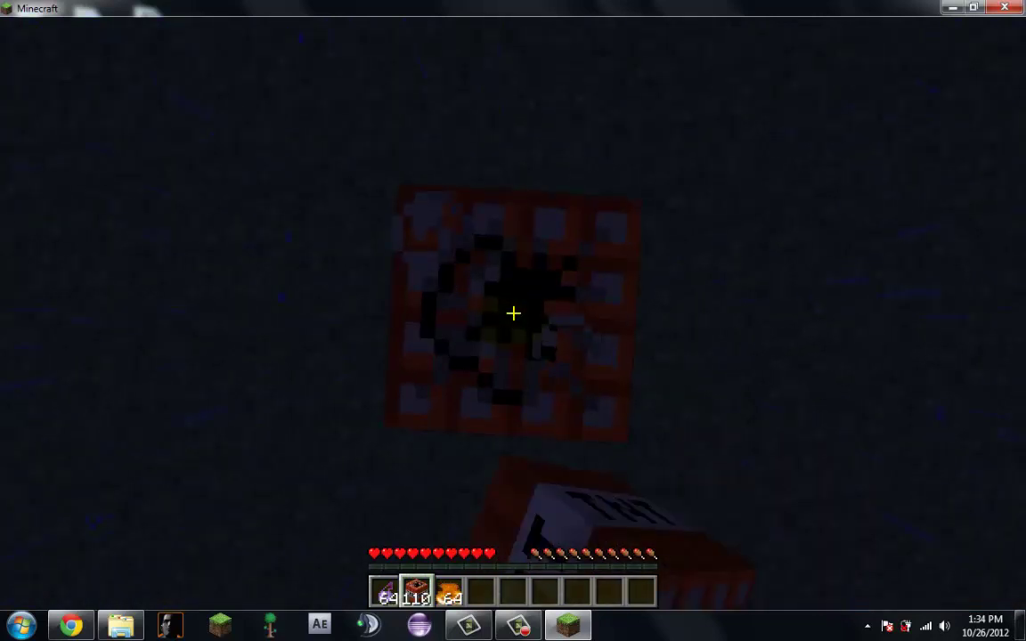
{"action": "right_click", "coordinate": [513, 313]}
{"action": "right_click", "coordinate": [513, 313]}
{"action": "key", "text": "3"}
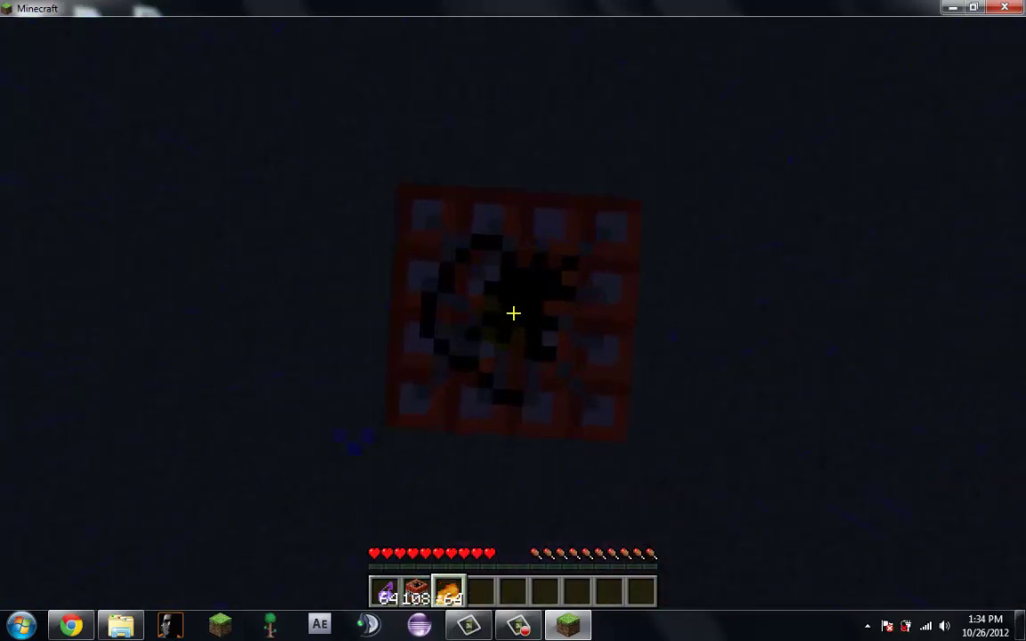
{"action": "right_click", "coordinate": [513, 312]}
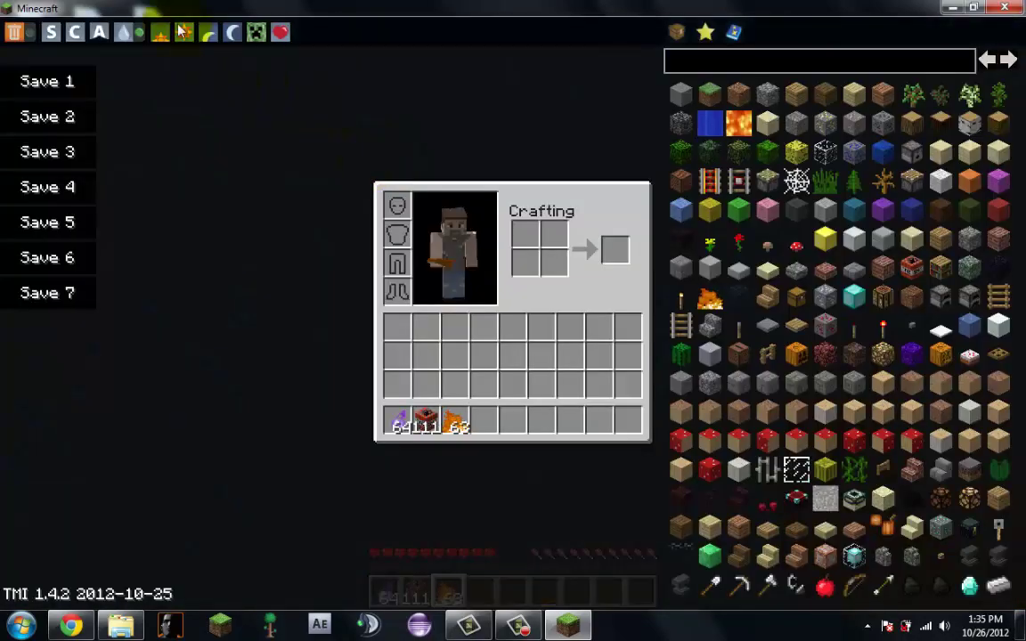
Turn rain/snow off and set fire to the TNT on the ground
{"action": "key", "text": "e"}
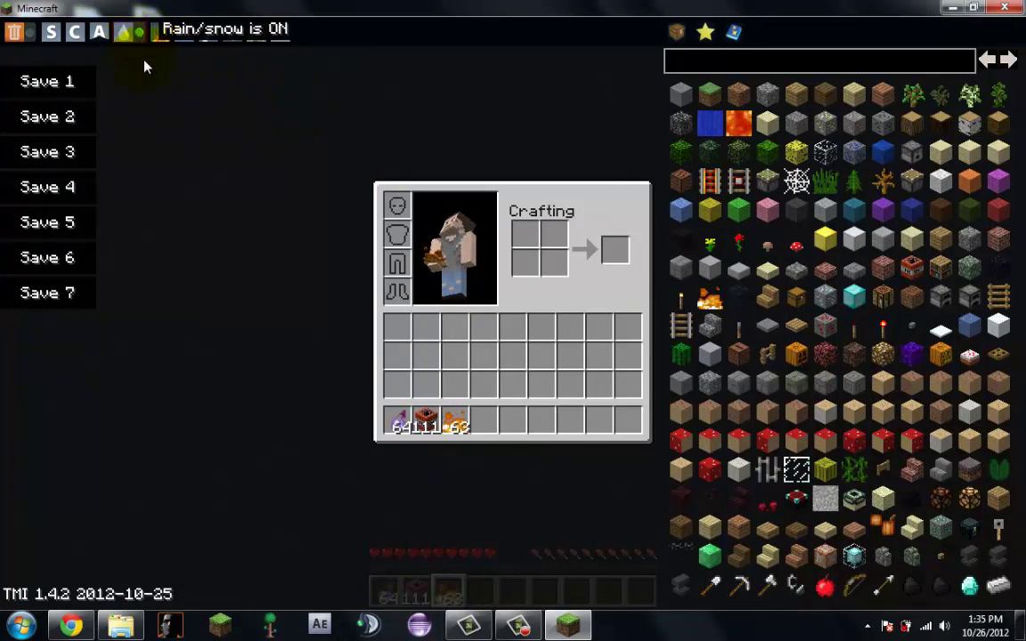
{"action": "left_click", "coordinate": [129, 33]}
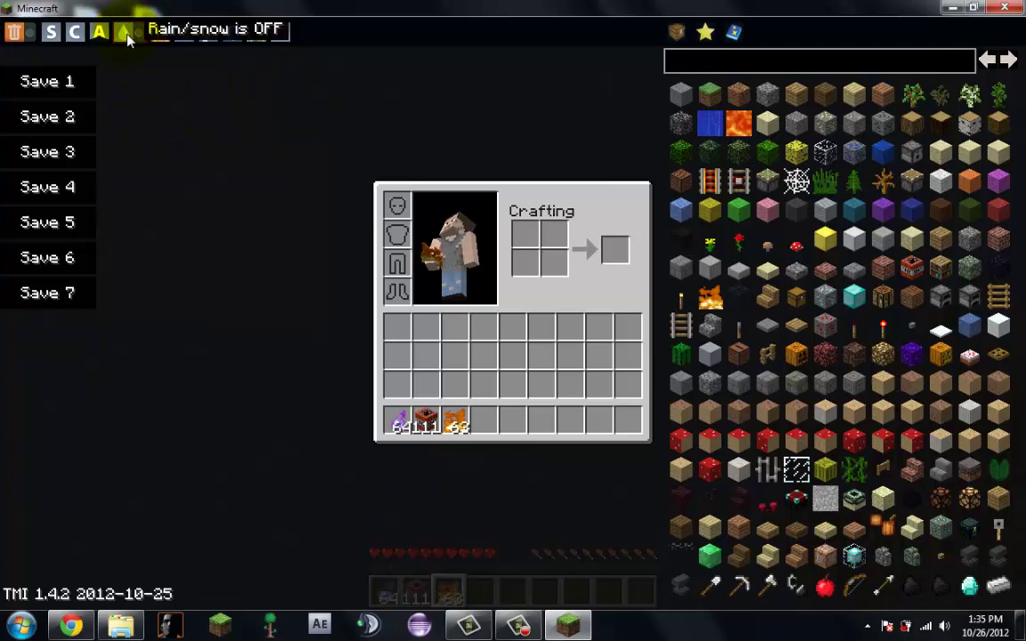
{"action": "key", "text": "e"}
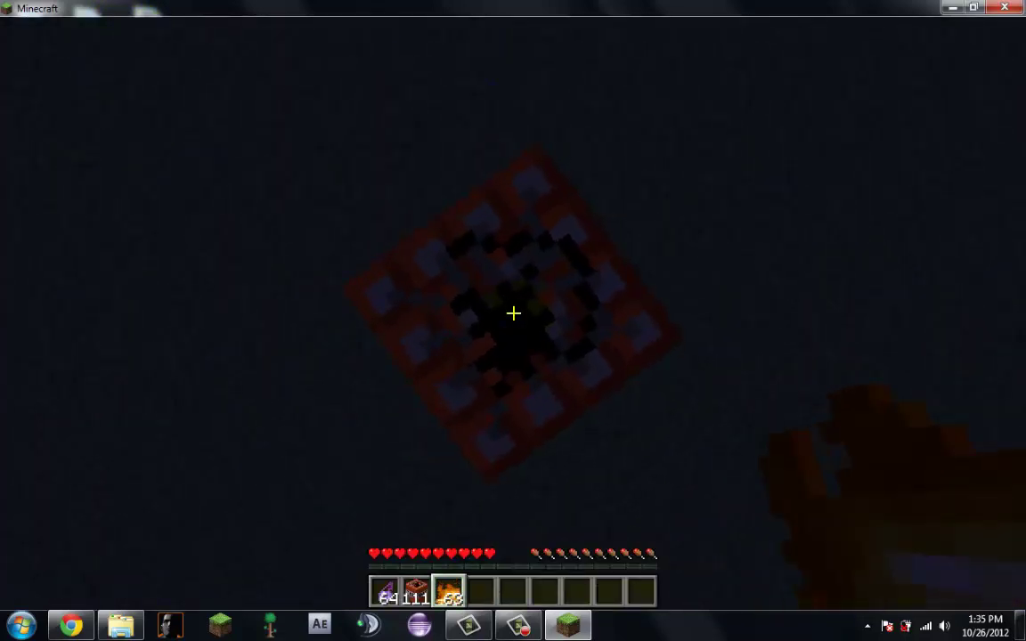
{"action": "right_click", "coordinate": [514, 313]}
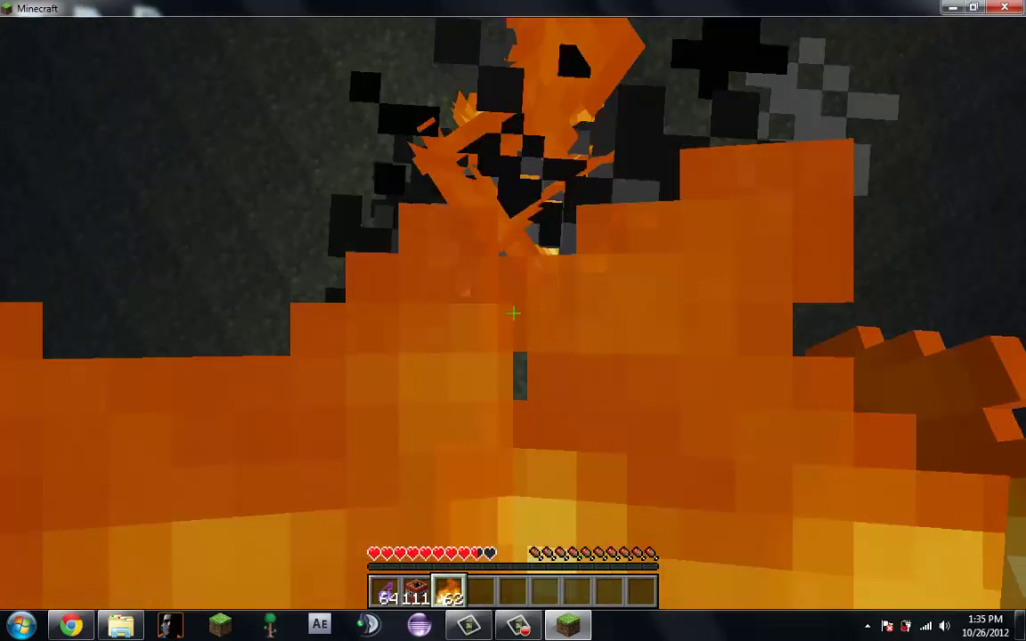